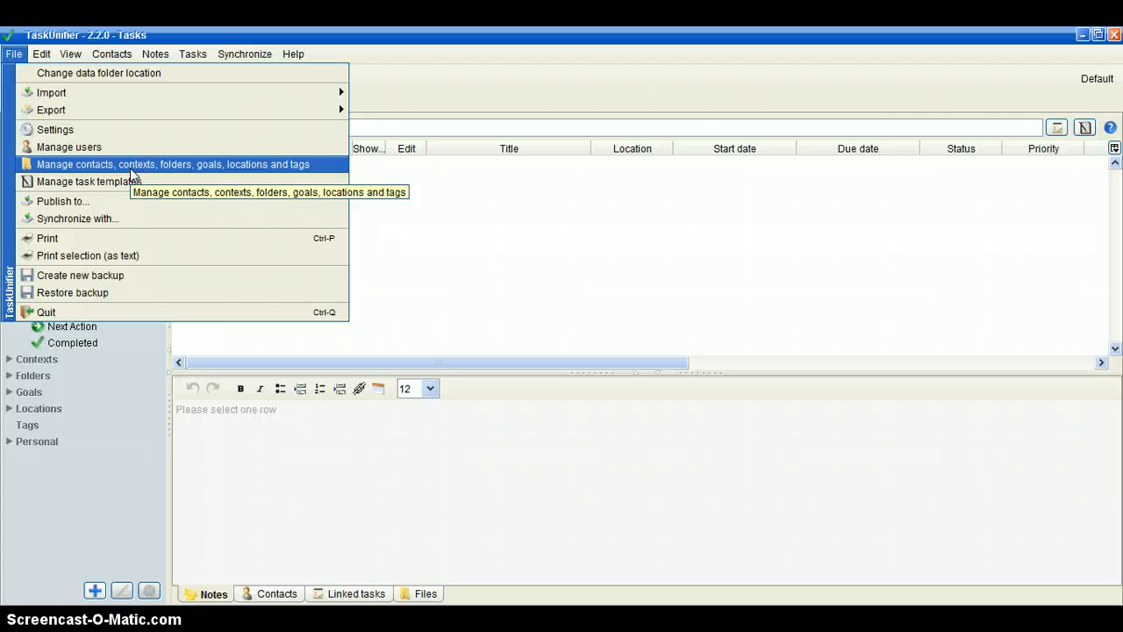
- Add a new contact and fill in its label, first name and last name
{"action": "left_click", "coordinate": [130, 167]}
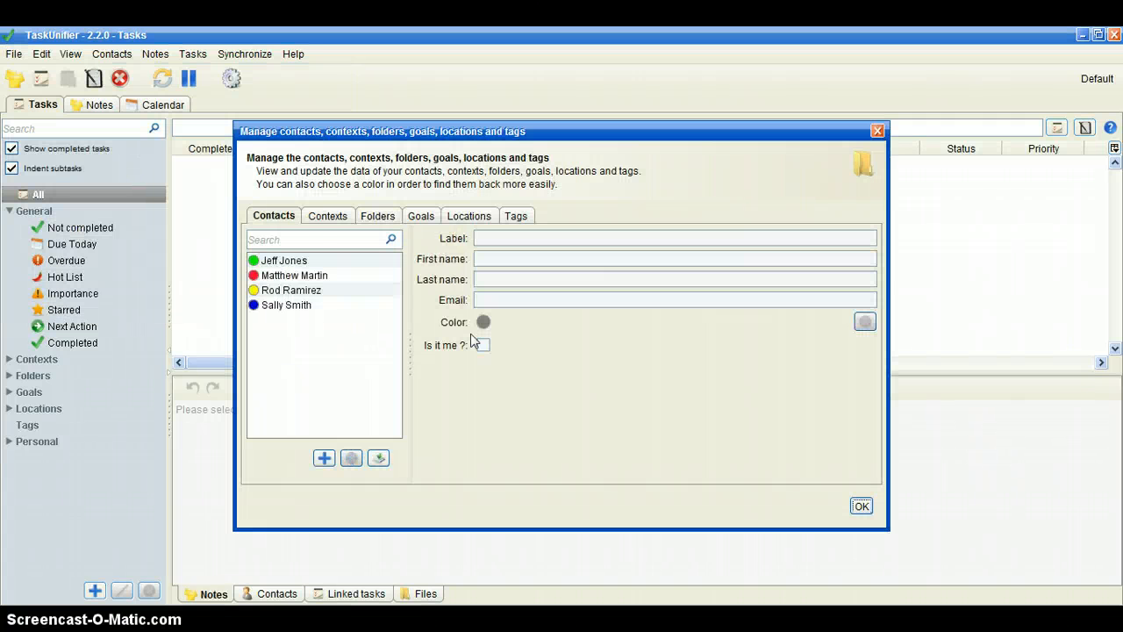
{"action": "left_click", "coordinate": [283, 216]}
{"action": "left_click", "coordinate": [324, 458]}
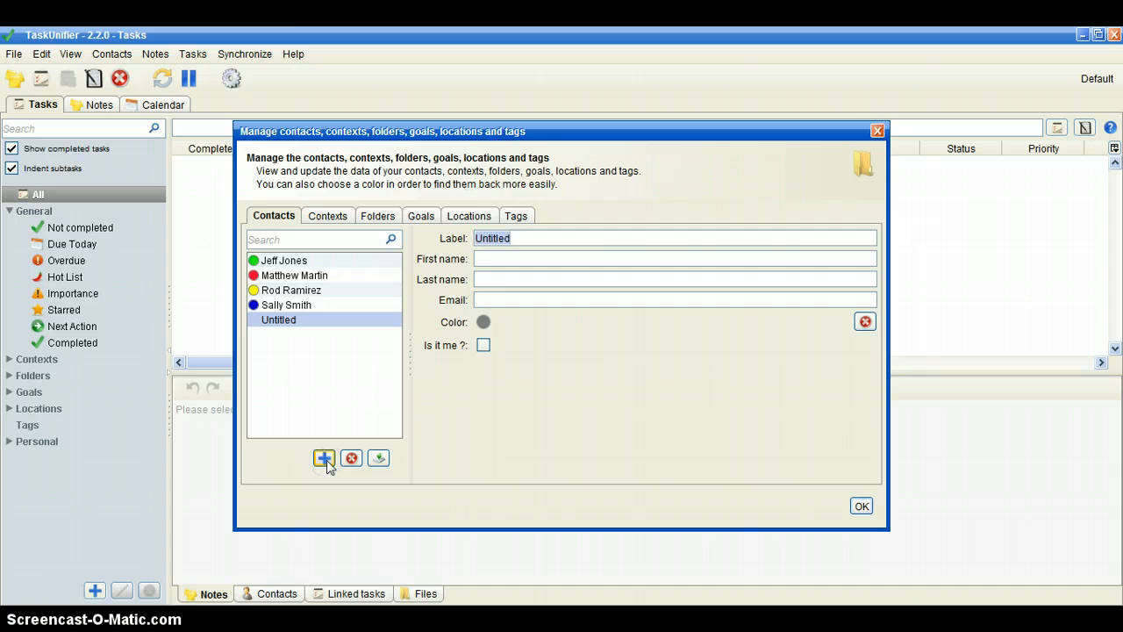
{"action": "type", "text": "Amanda Alverez"}
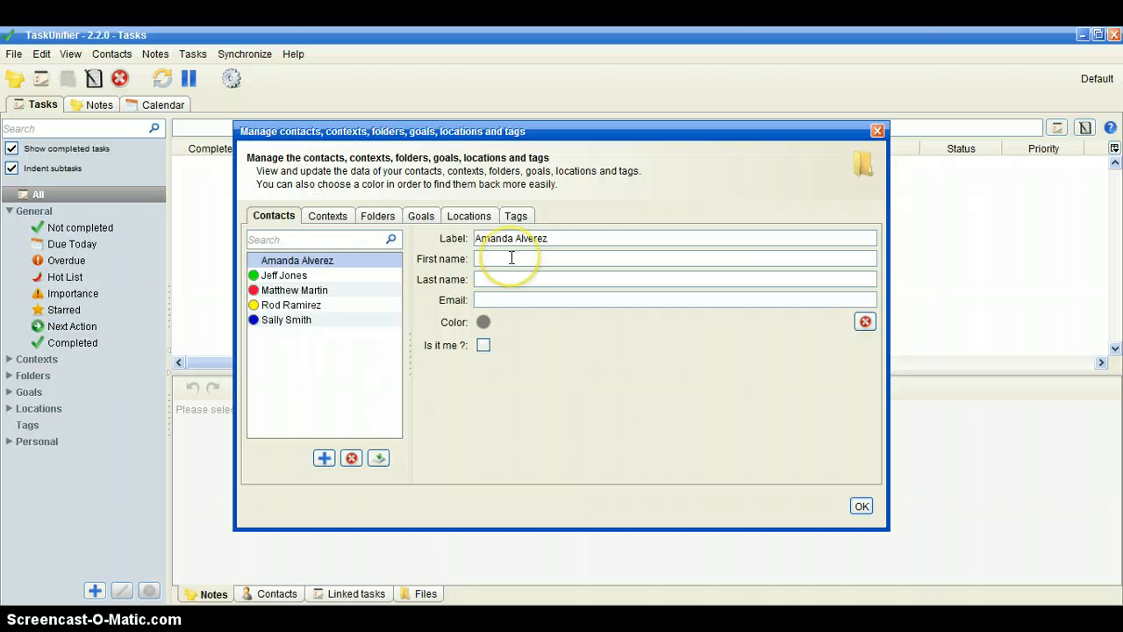
{"action": "left_click", "coordinate": [510, 258]}
- Assign a purple color to the new contact
{"action": "left_click", "coordinate": [483, 322]}
{"action": "left_click", "coordinate": [408, 298]}
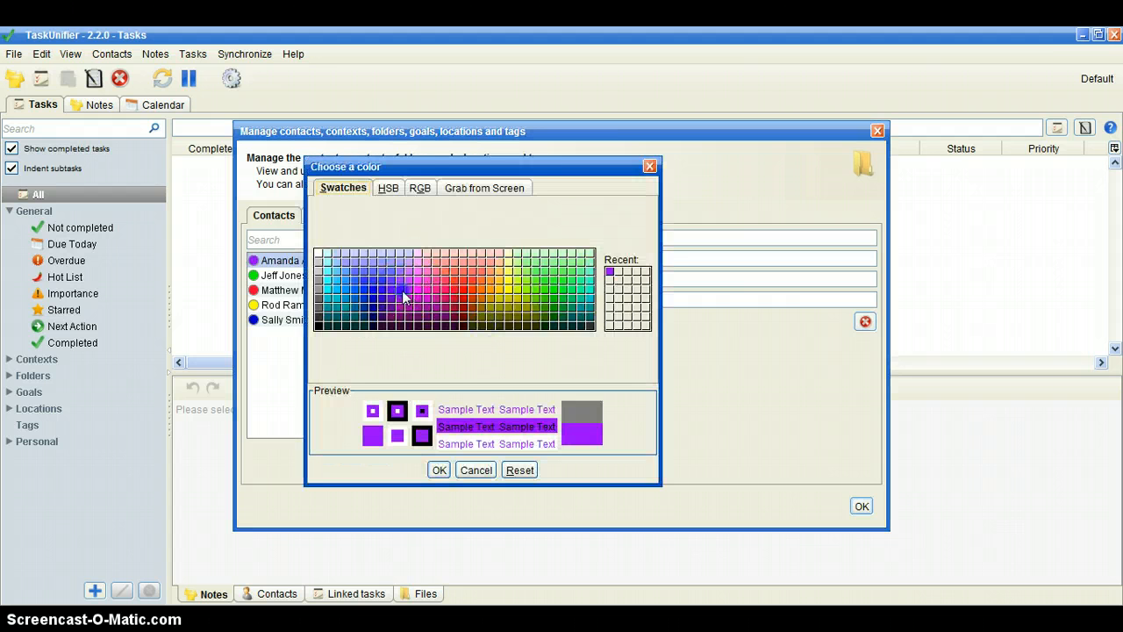
{"action": "left_click", "coordinate": [440, 469]}
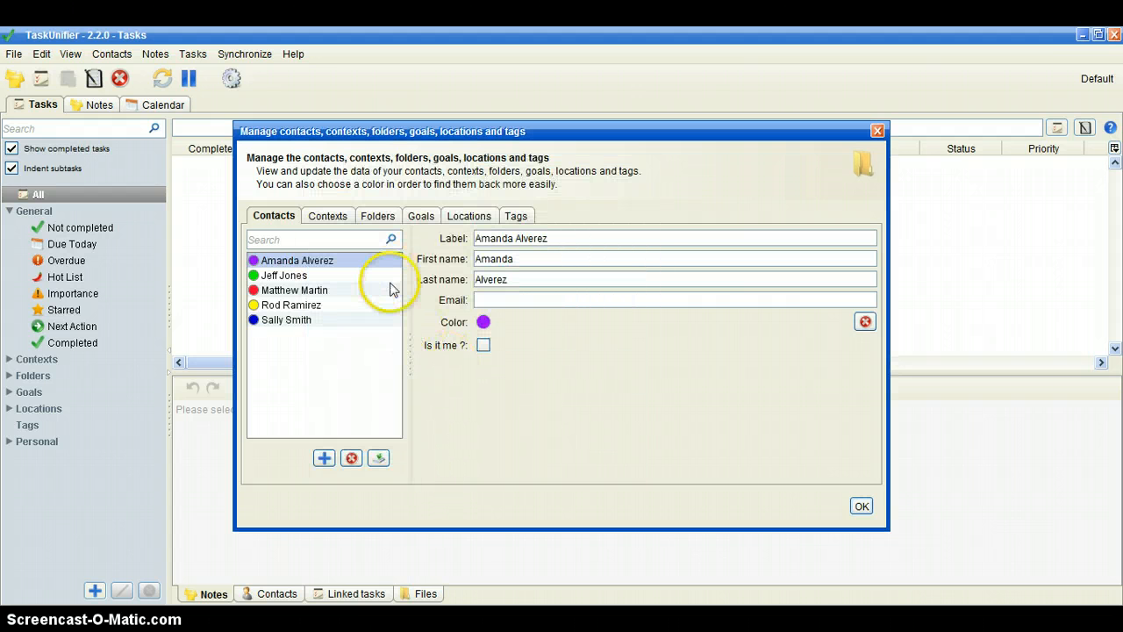
- Add a new folder titled Clients
{"action": "left_click", "coordinate": [393, 220]}
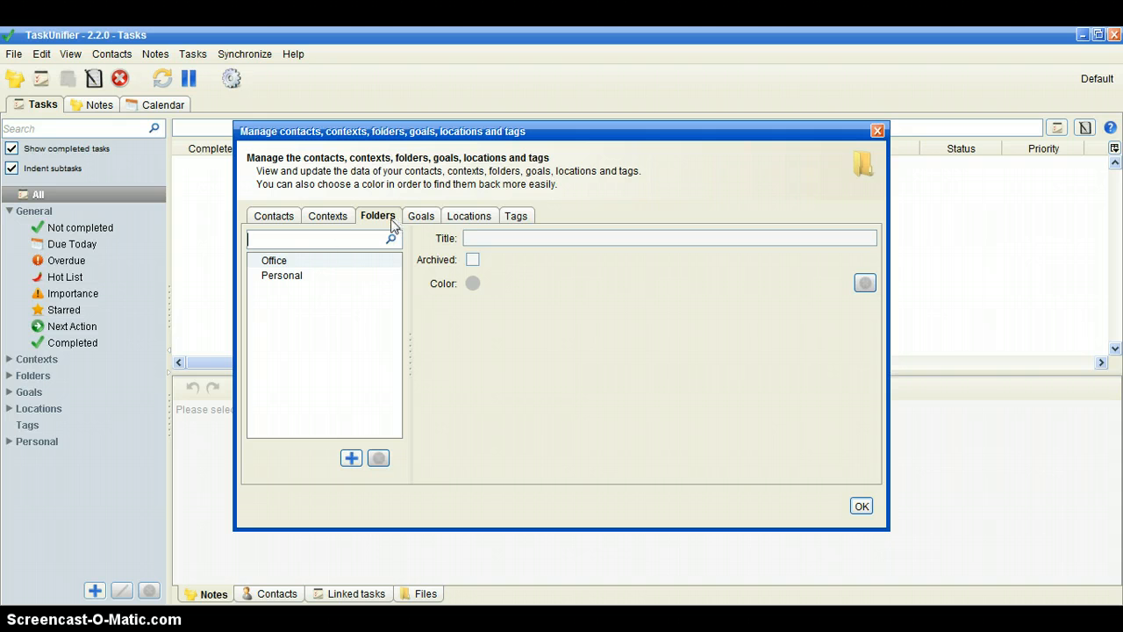
{"action": "left_click", "coordinate": [351, 458]}
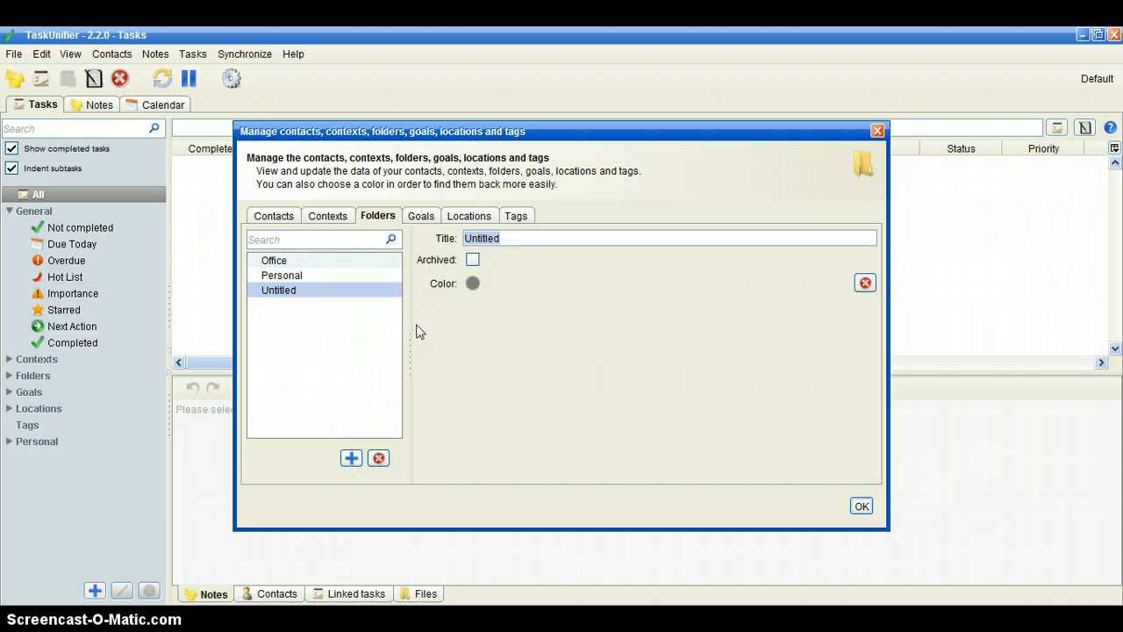
{"action": "type", "text": "Clients"}
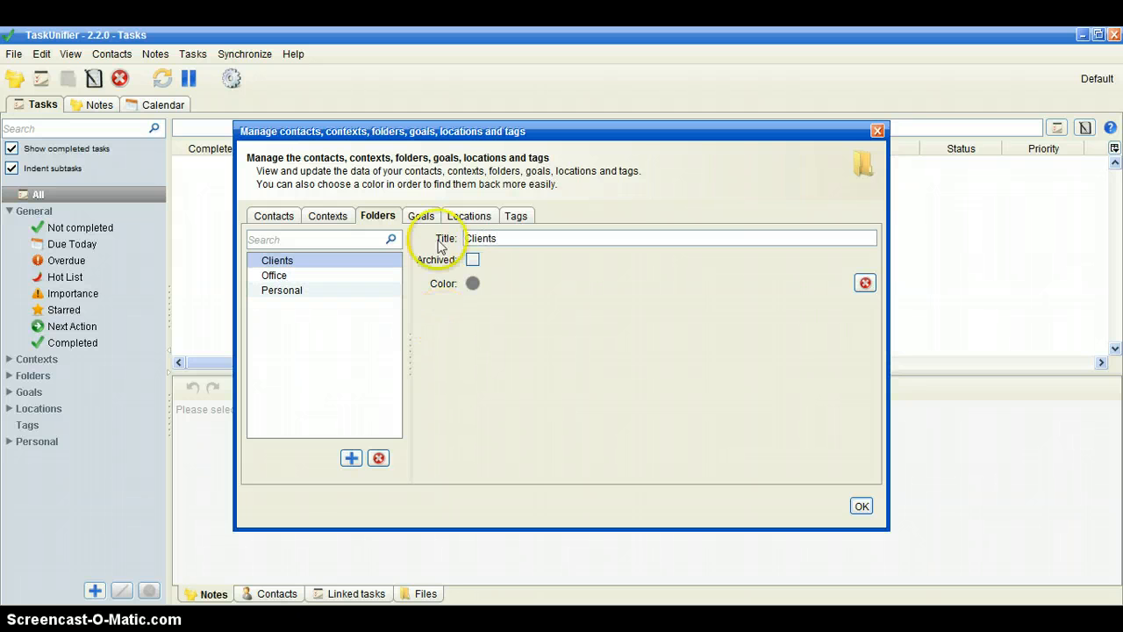
- Add a new location titled Board Room
{"action": "left_click", "coordinate": [470, 219]}
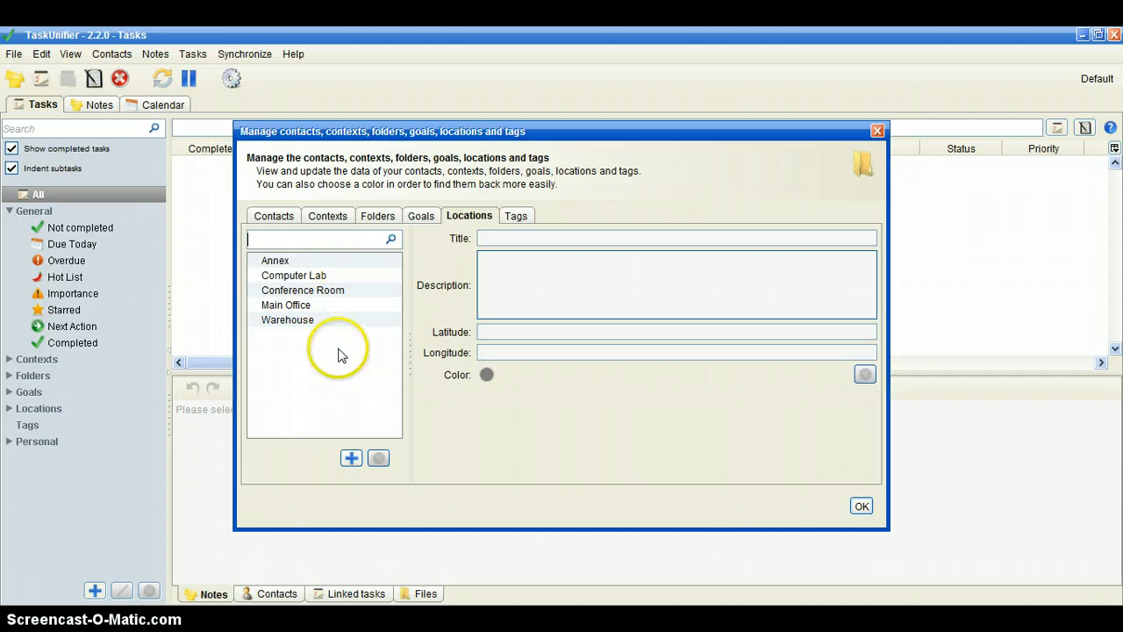
{"action": "left_click", "coordinate": [352, 458]}
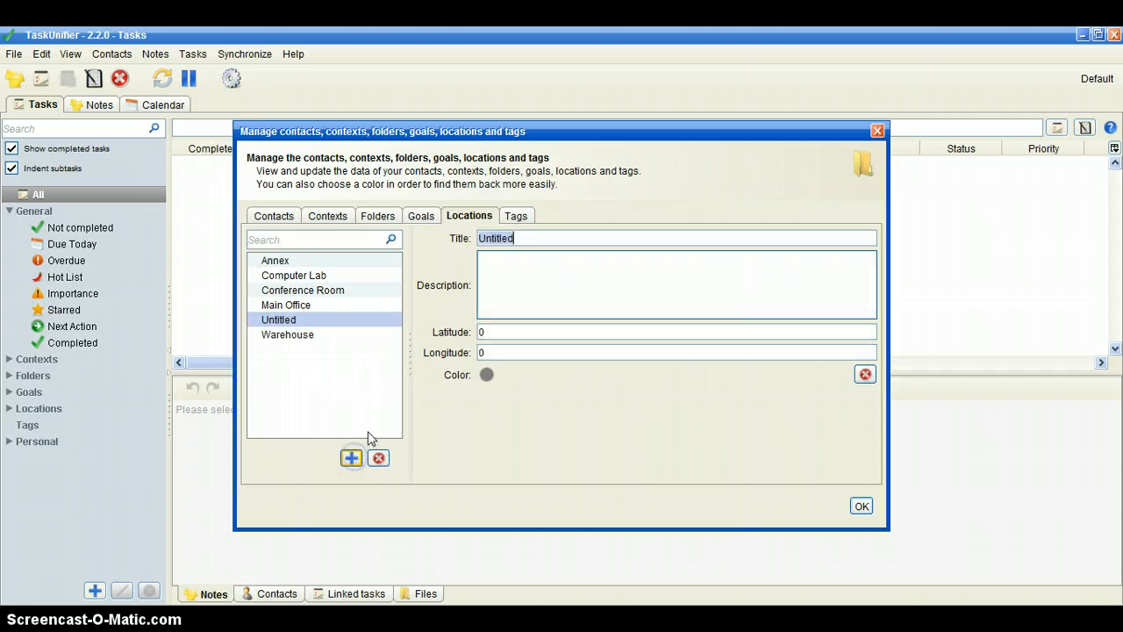
{"action": "type", "text": "Board Room"}
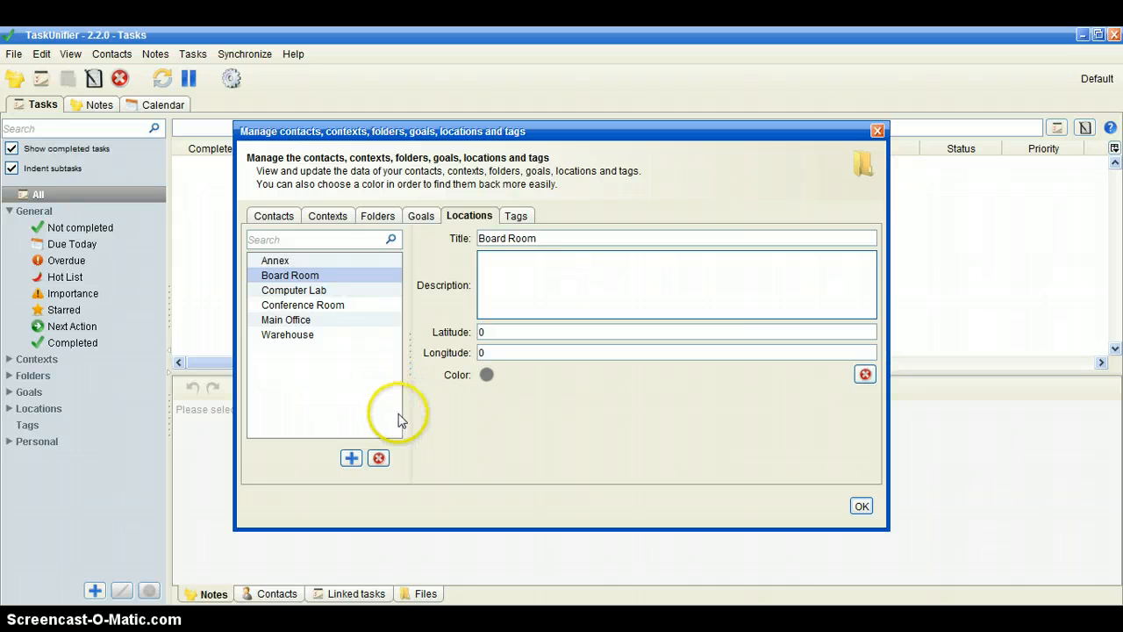
- Assign a yellow color to the Board Room location and close the management dialog
{"action": "left_click", "coordinate": [486, 374]}
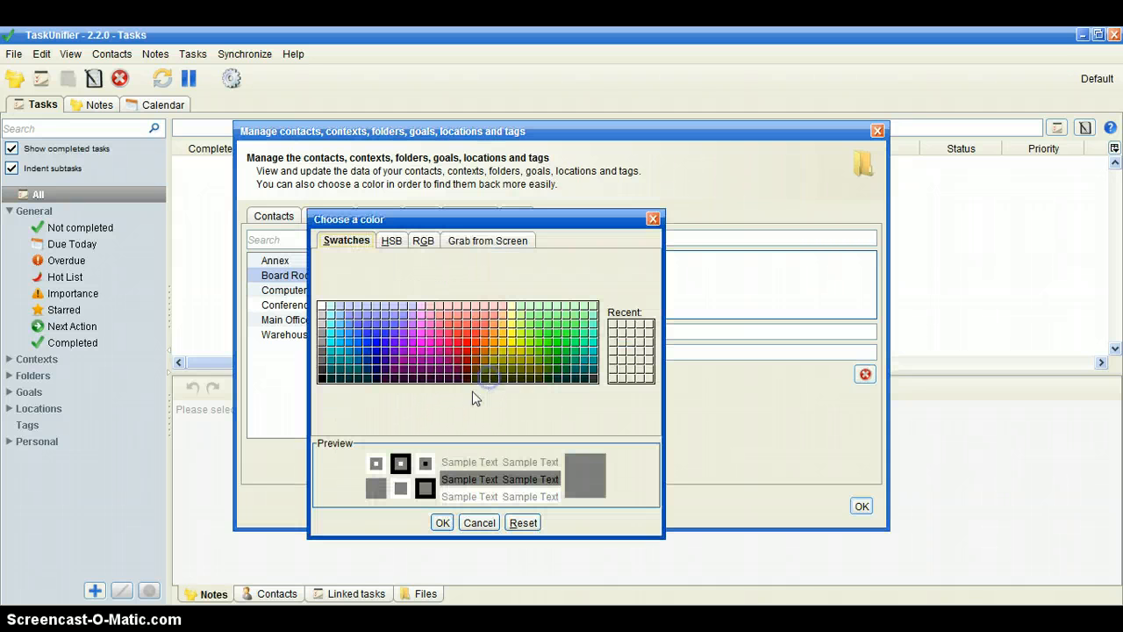
{"action": "left_click", "coordinate": [513, 339]}
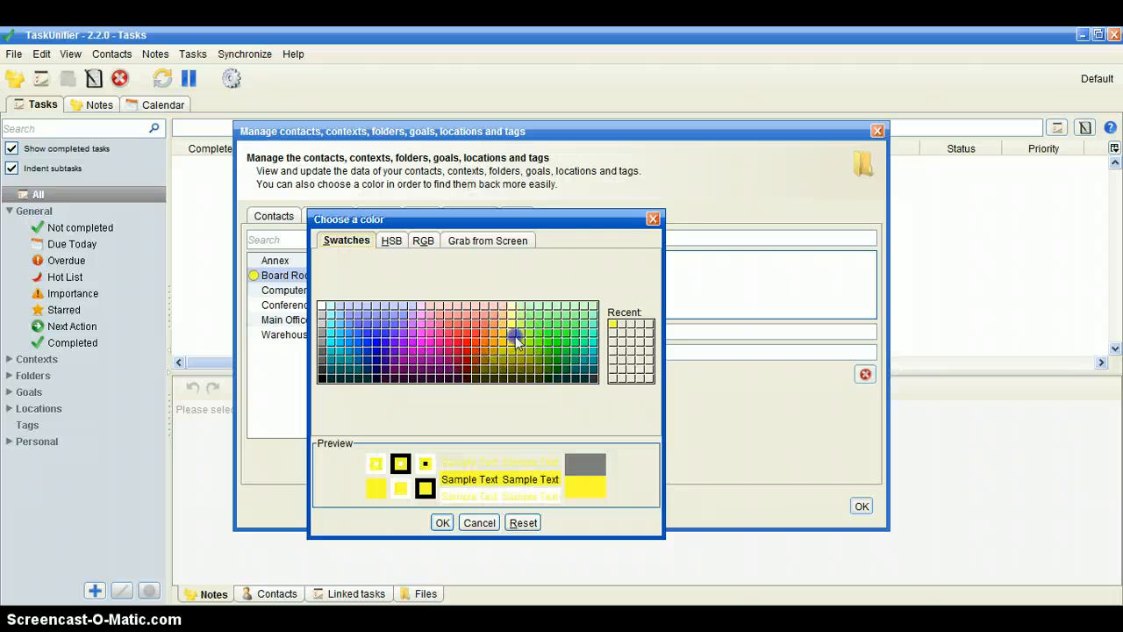
{"action": "left_click", "coordinate": [443, 523]}
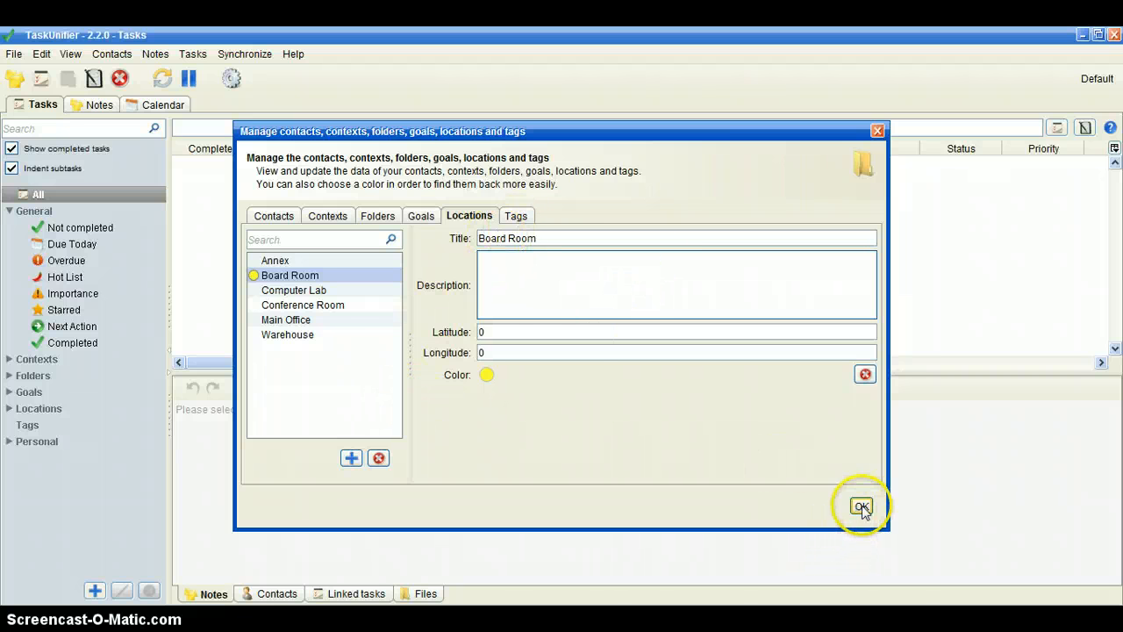
{"action": "left_click", "coordinate": [861, 507]}
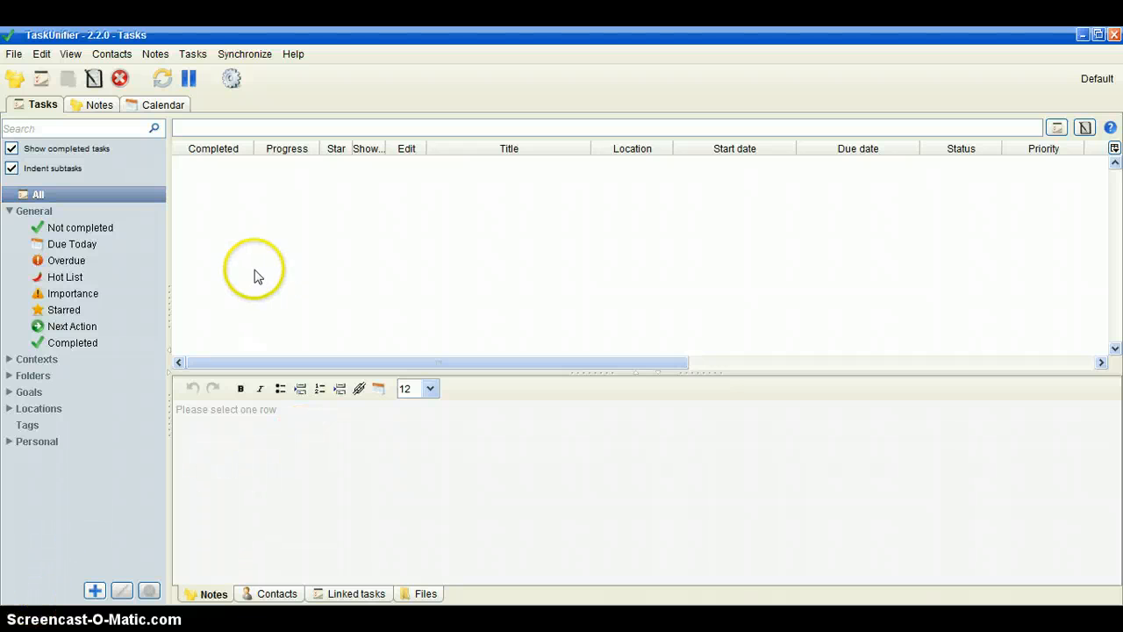
- Create a new task titled Inventory
{"action": "left_click", "coordinate": [39, 80]}
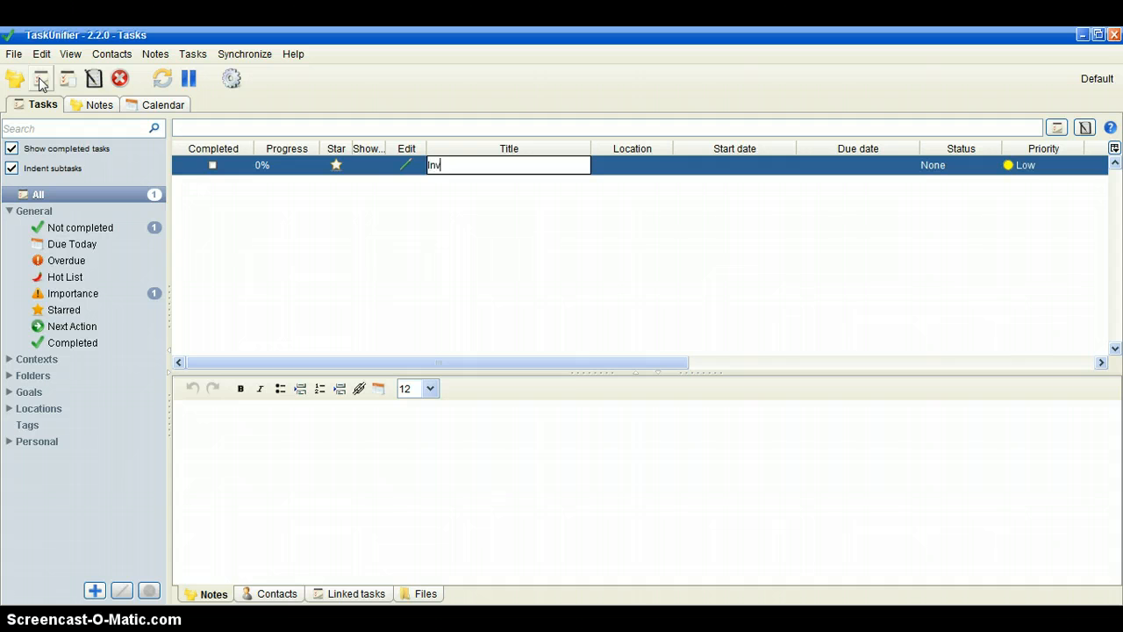
{"action": "key", "text": "Return"}
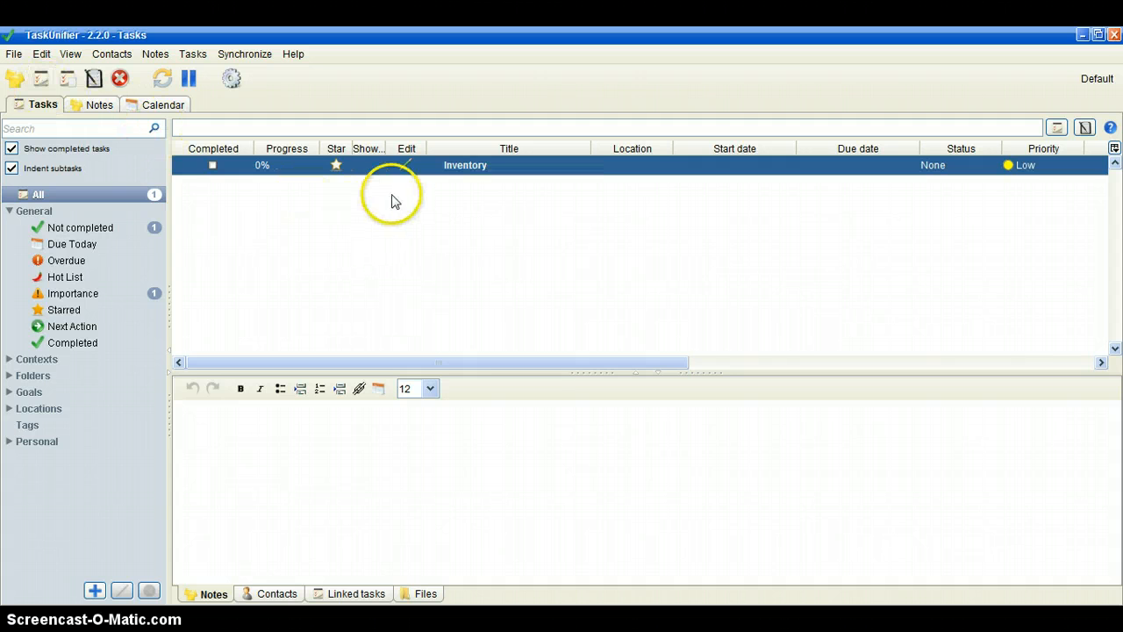
- Edit the Inventory task, setting its priority to Medium and its location to Warehouse
{"action": "right_click", "coordinate": [462, 168]}
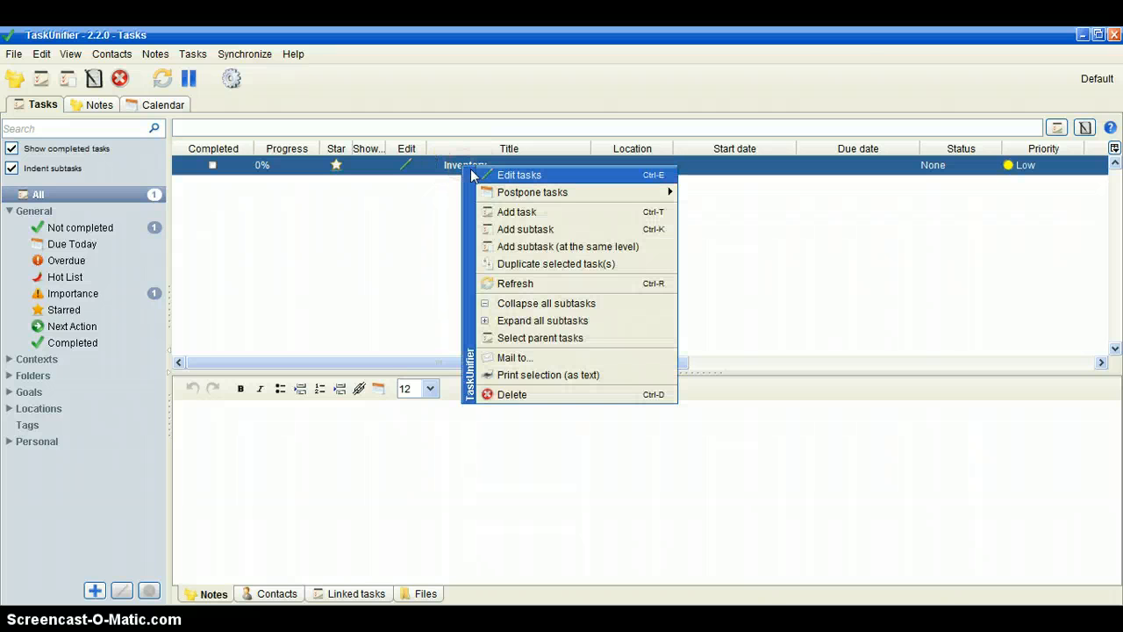
{"action": "left_click", "coordinate": [496, 176]}
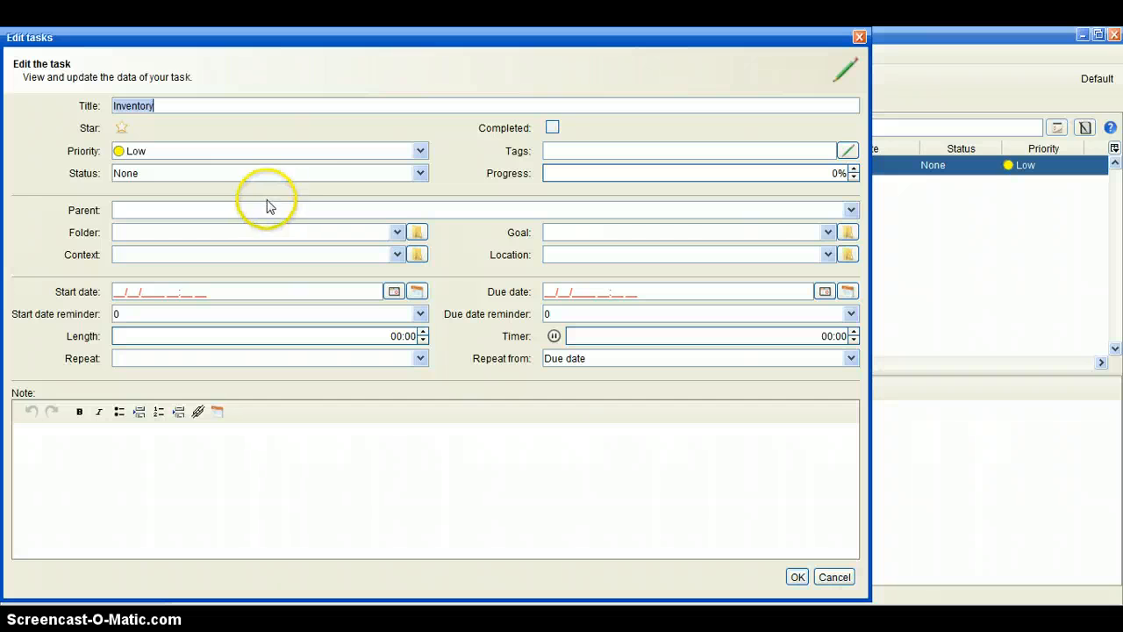
{"action": "left_click", "coordinate": [421, 150]}
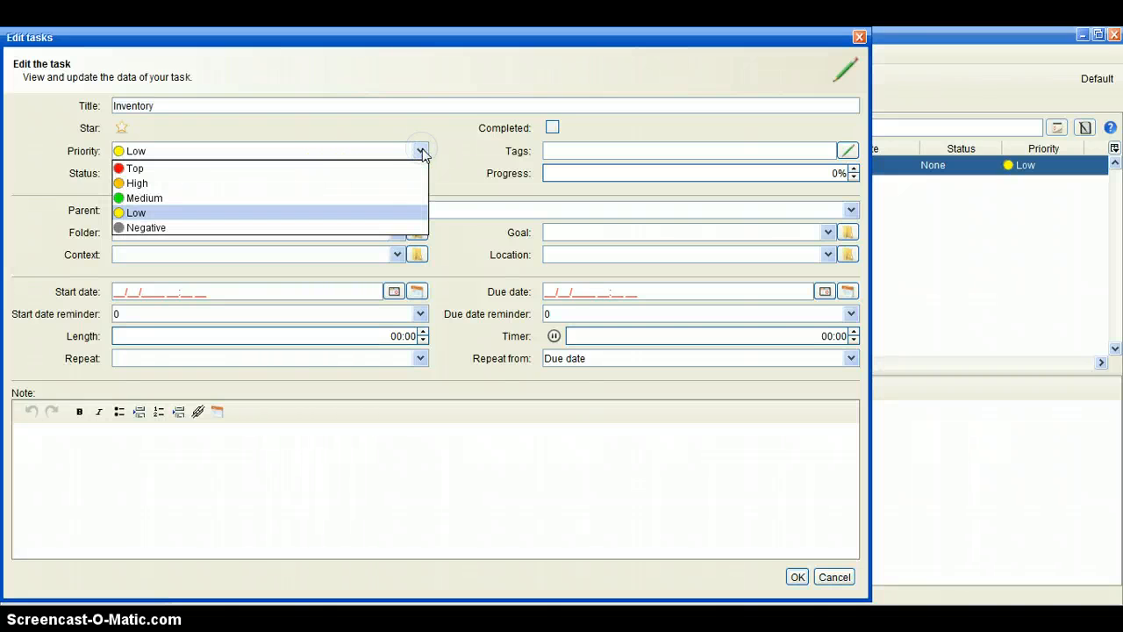
{"action": "left_click", "coordinate": [383, 199]}
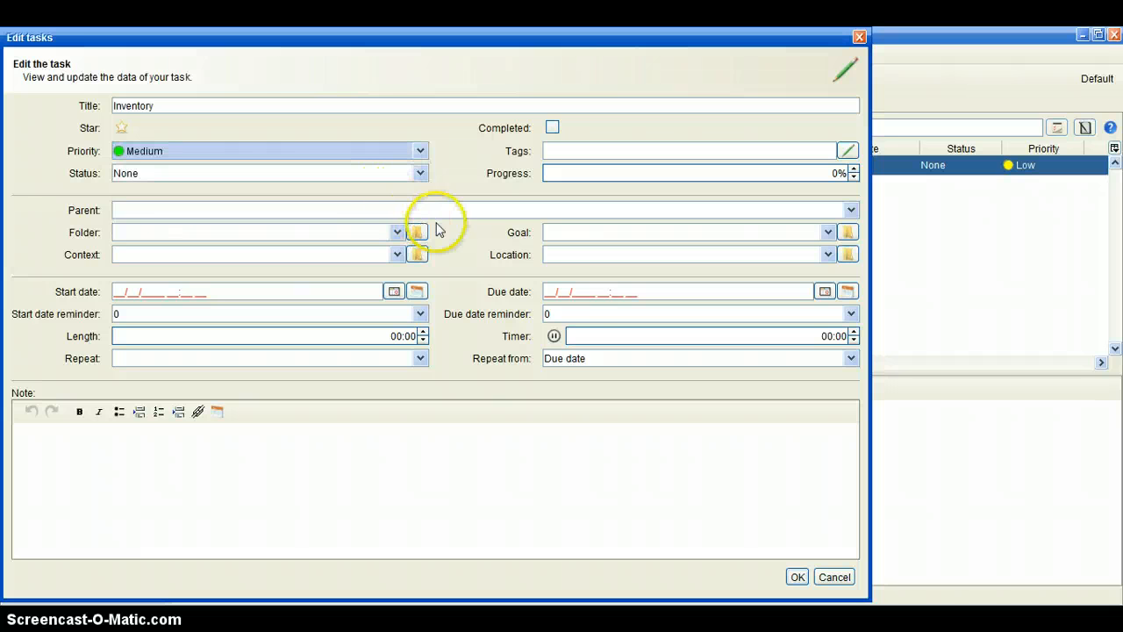
{"action": "left_click", "coordinate": [828, 255]}
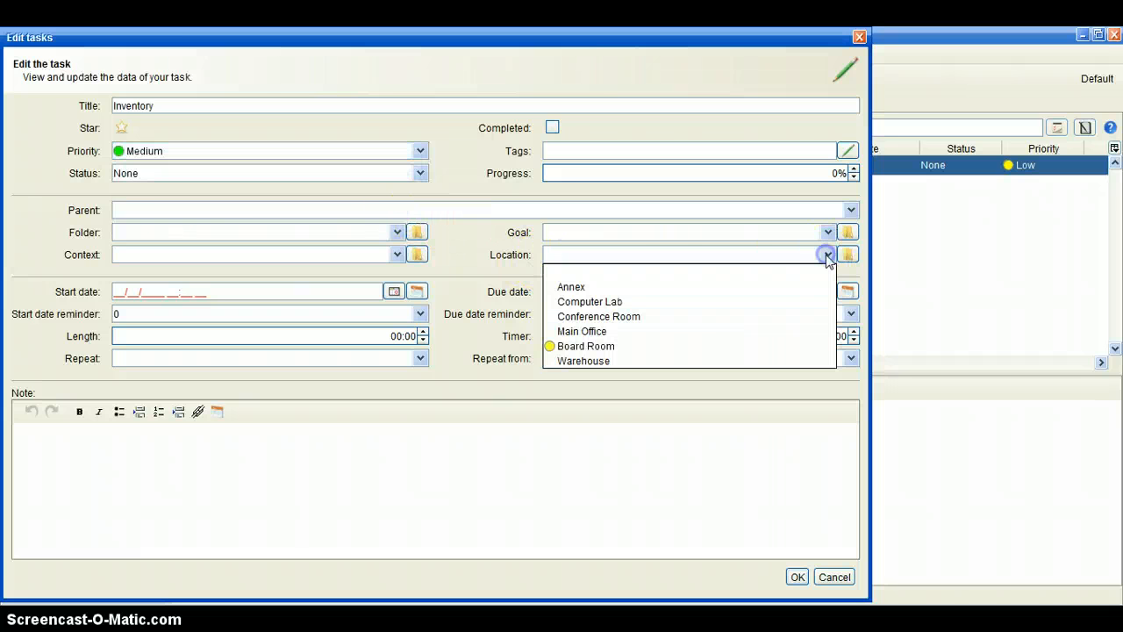
{"action": "left_click", "coordinate": [744, 360]}
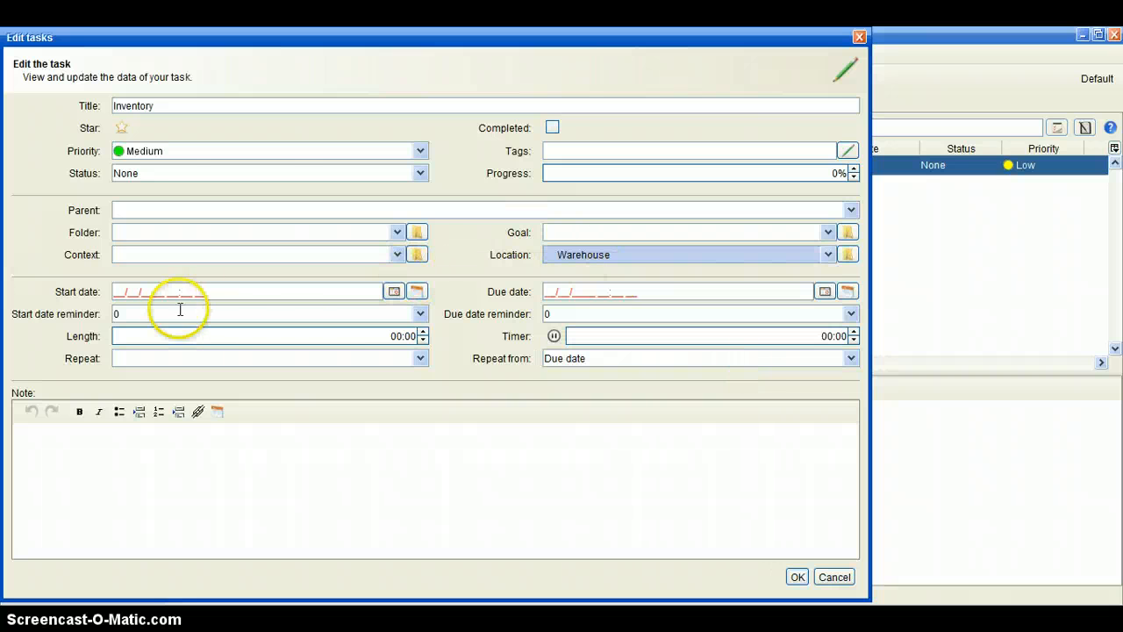
- Set the task's start date to 03/05/2012 and its due date to 03/09/2012
{"action": "left_click", "coordinate": [395, 292]}
{"action": "left_click", "coordinate": [179, 311]}
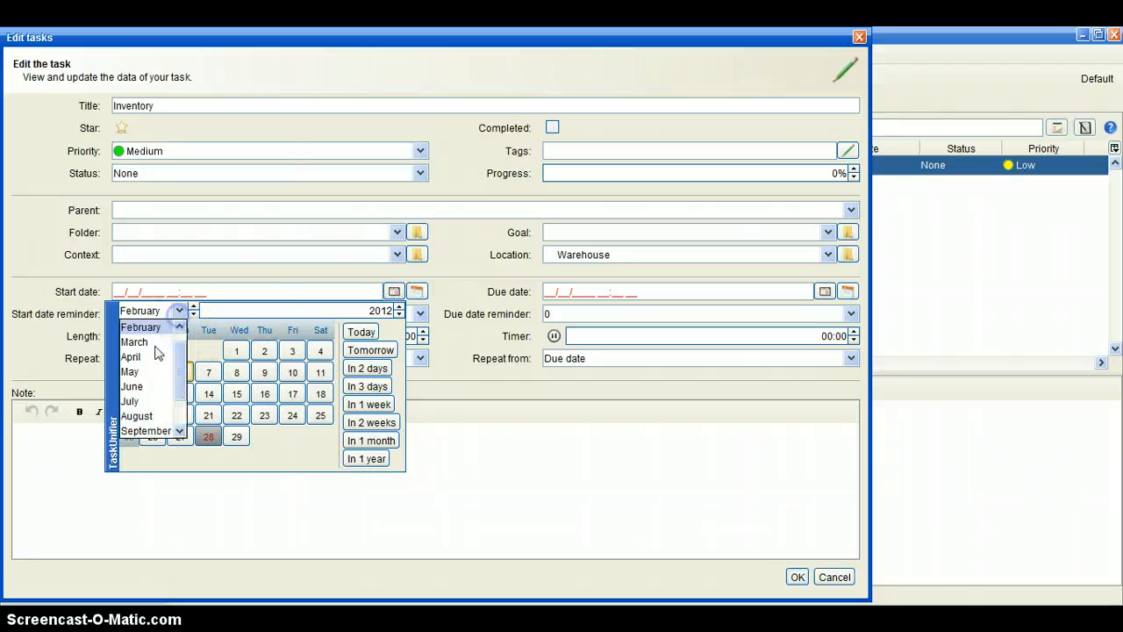
{"action": "left_click", "coordinate": [136, 342]}
{"action": "left_click", "coordinate": [181, 372]}
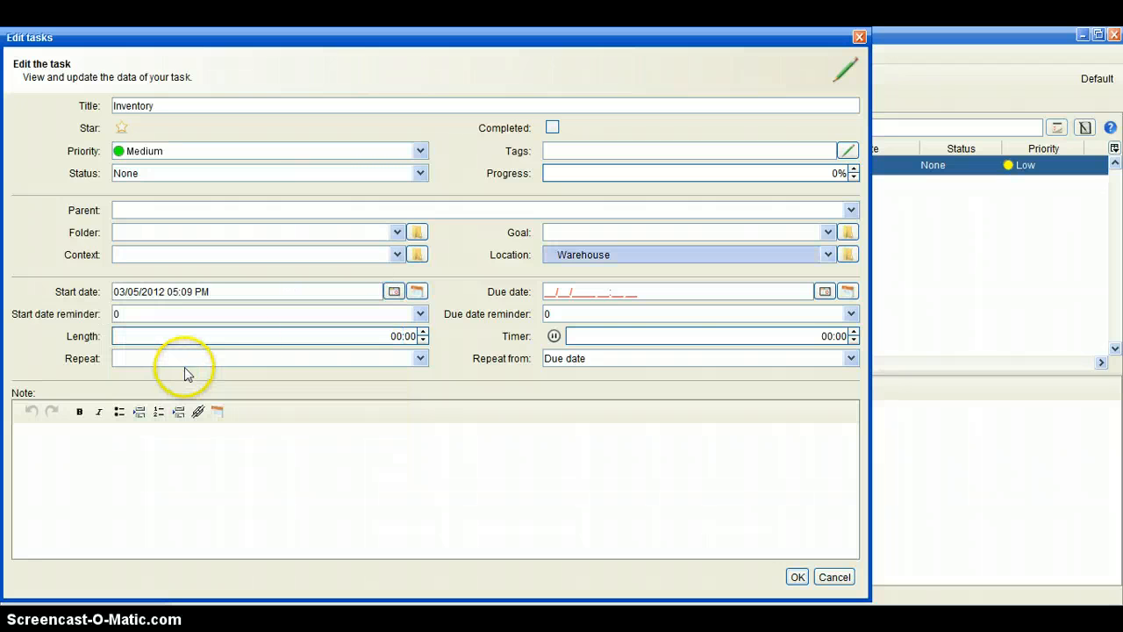
{"action": "left_click", "coordinate": [829, 297]}
{"action": "left_click", "coordinate": [612, 311]}
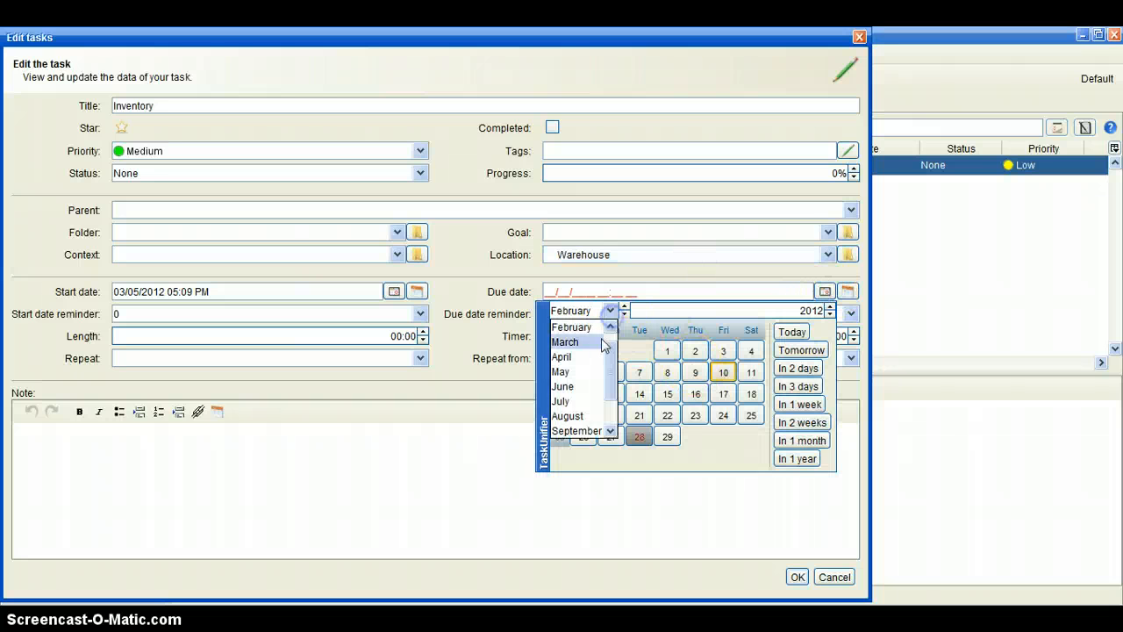
{"action": "left_click", "coordinate": [603, 343]}
{"action": "left_click", "coordinate": [723, 372]}
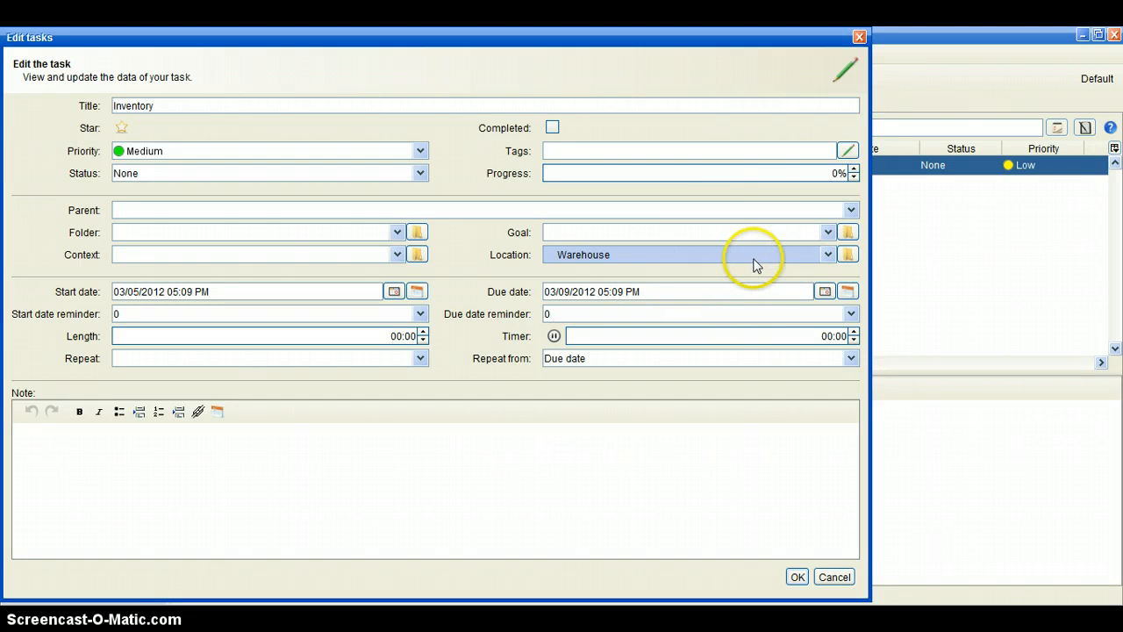
- View the details of the green-marked contact in the management dialog, then return to the task
{"action": "left_click", "coordinate": [847, 255]}
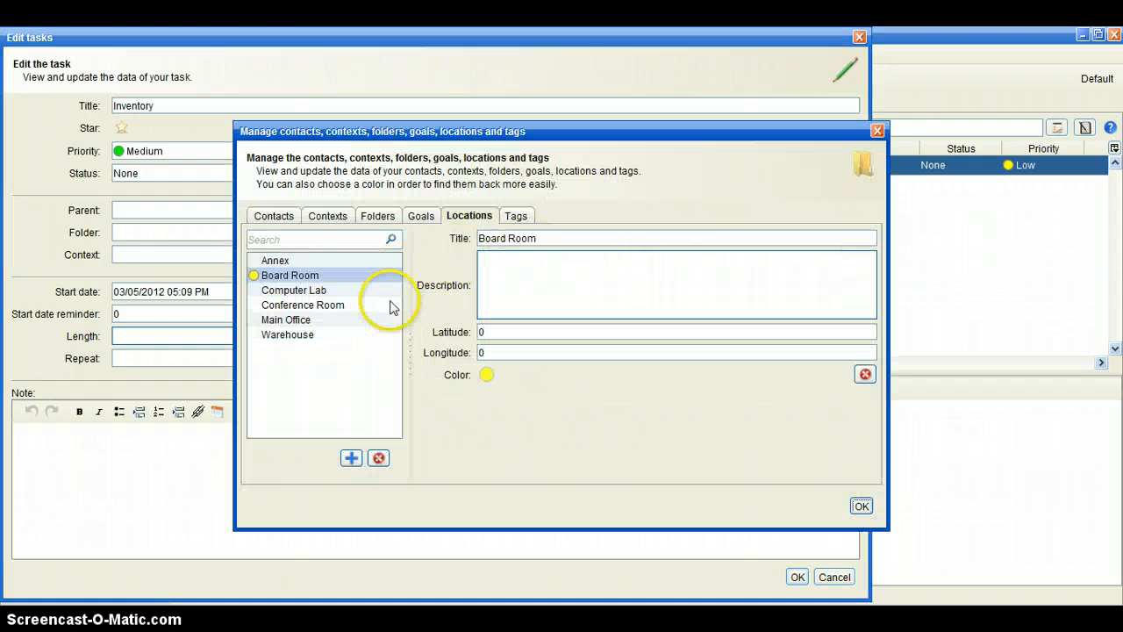
{"action": "left_click", "coordinate": [272, 217]}
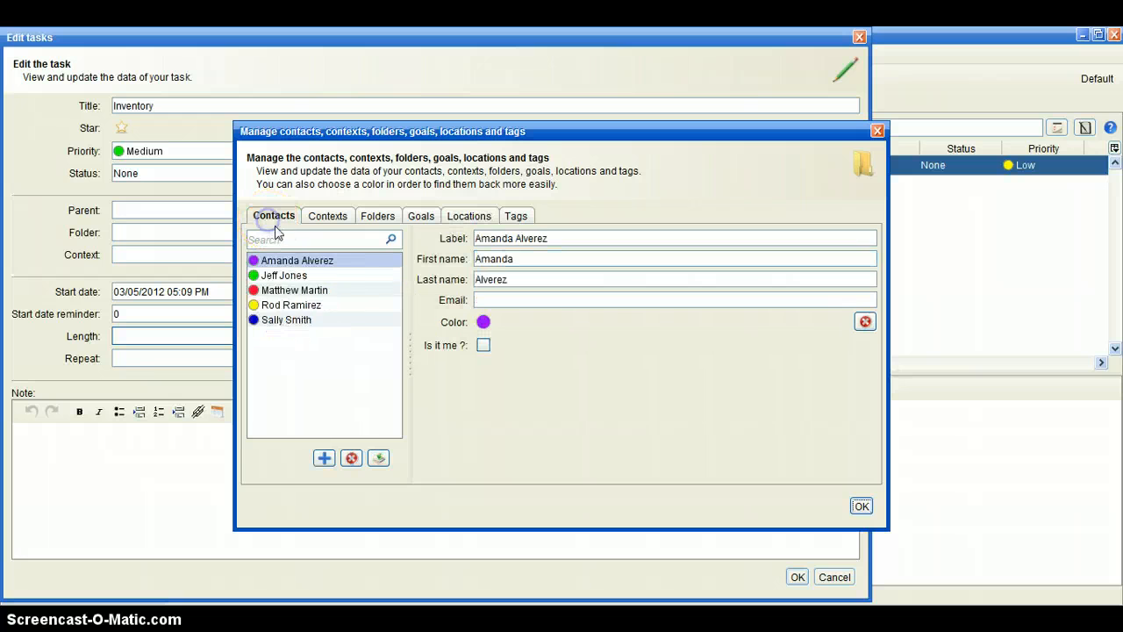
{"action": "left_click", "coordinate": [288, 278]}
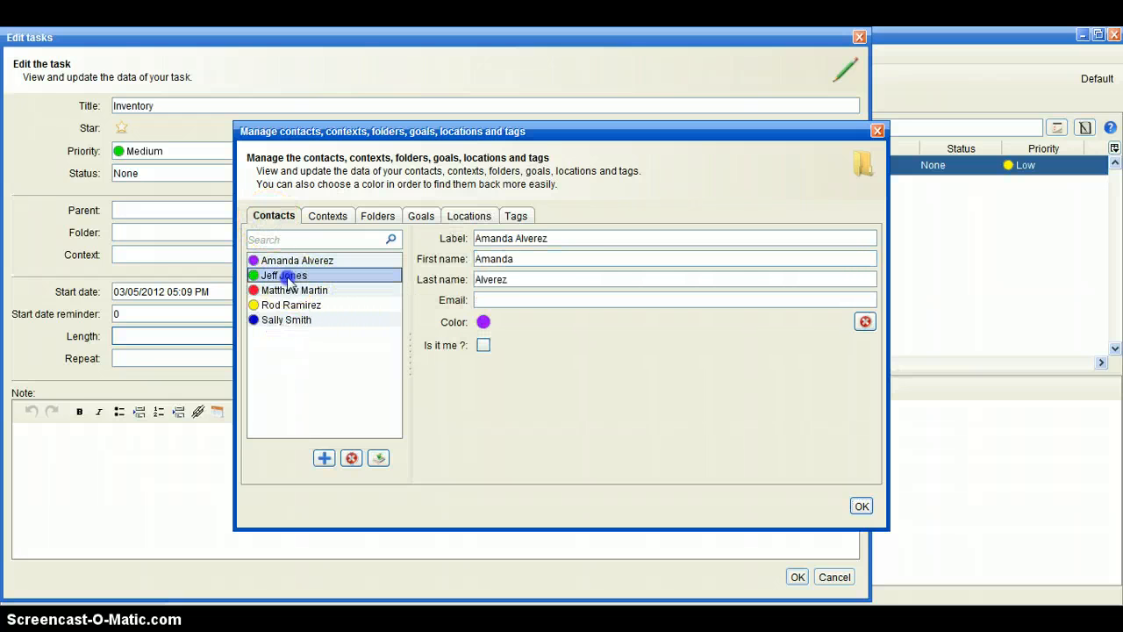
{"action": "left_click", "coordinate": [861, 505]}
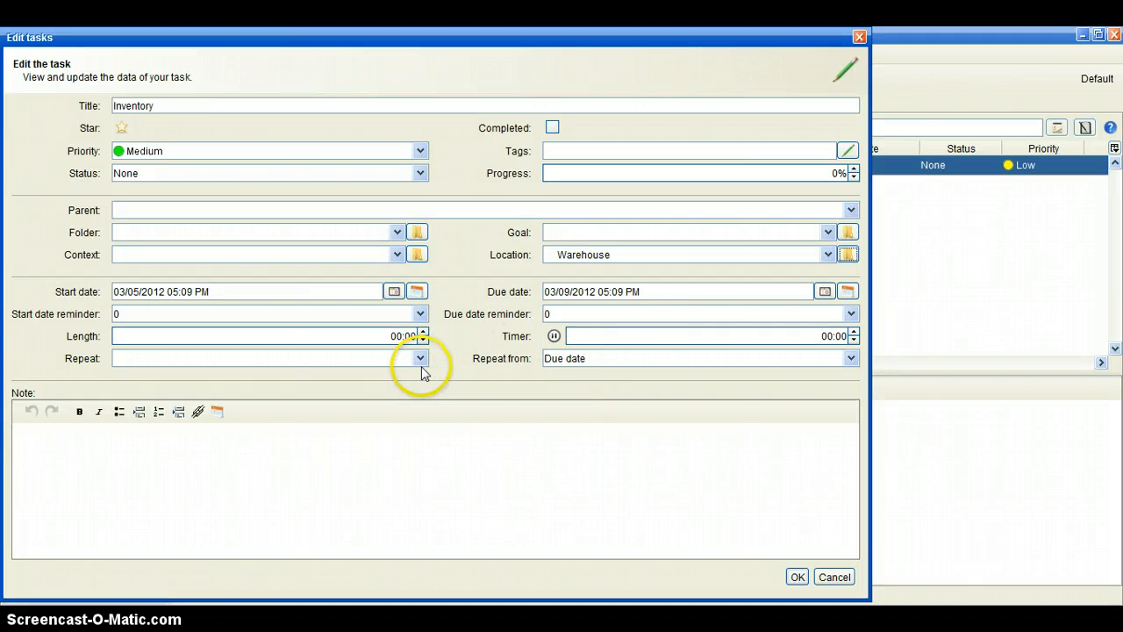
- Set the due date reminder to one day and write the task note "This is a manditory count."
{"action": "left_click", "coordinate": [850, 315]}
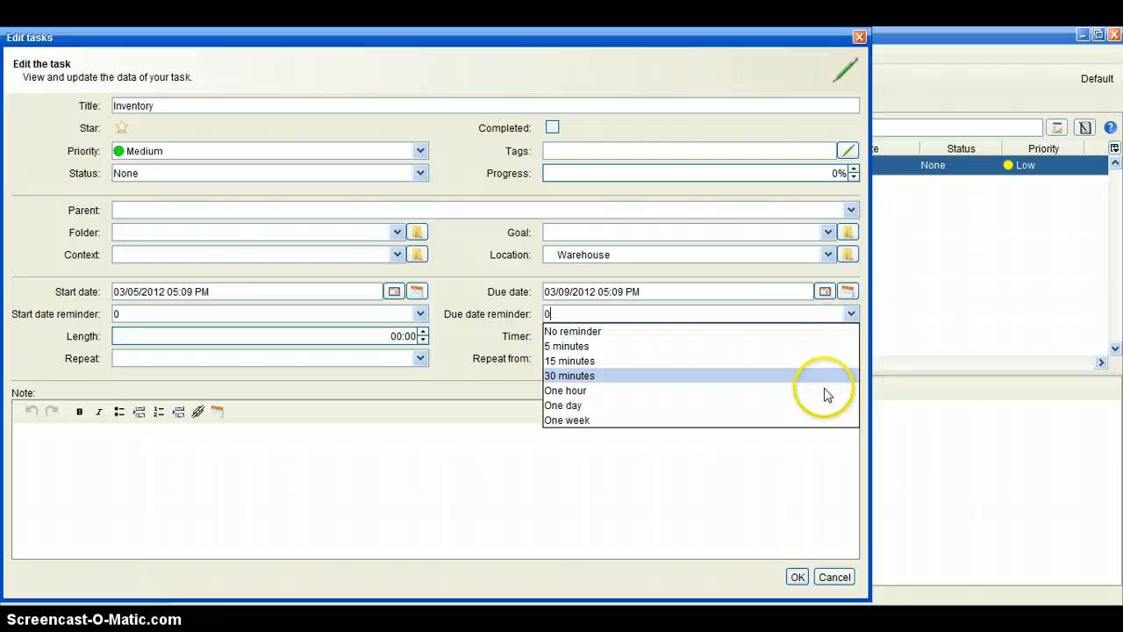
{"action": "left_click", "coordinate": [814, 406]}
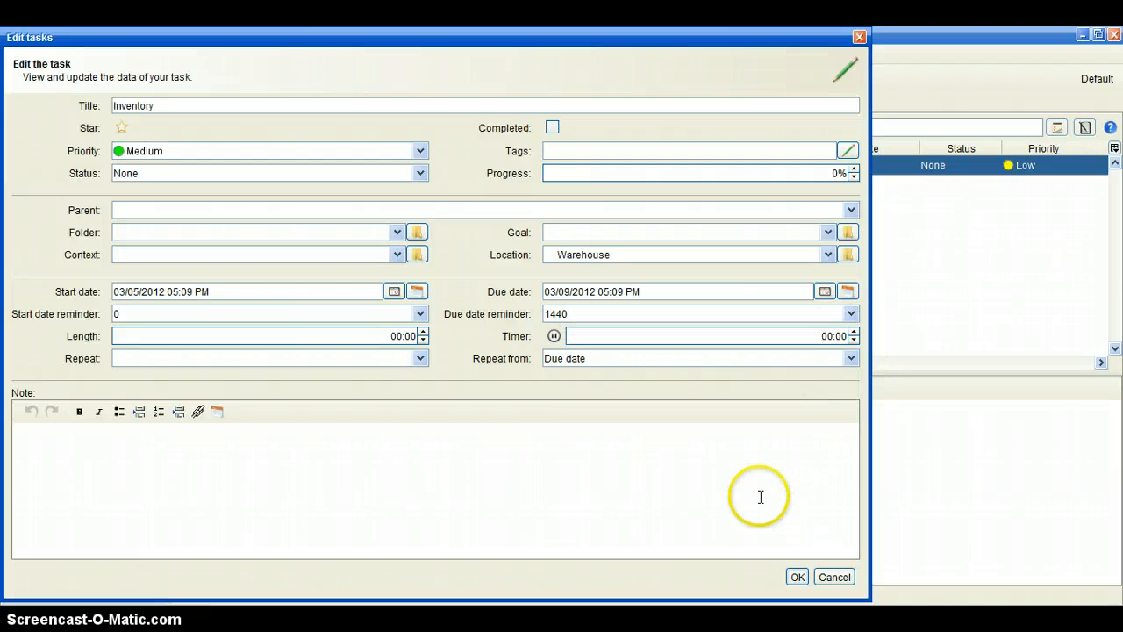
{"action": "left_click", "coordinate": [176, 470]}
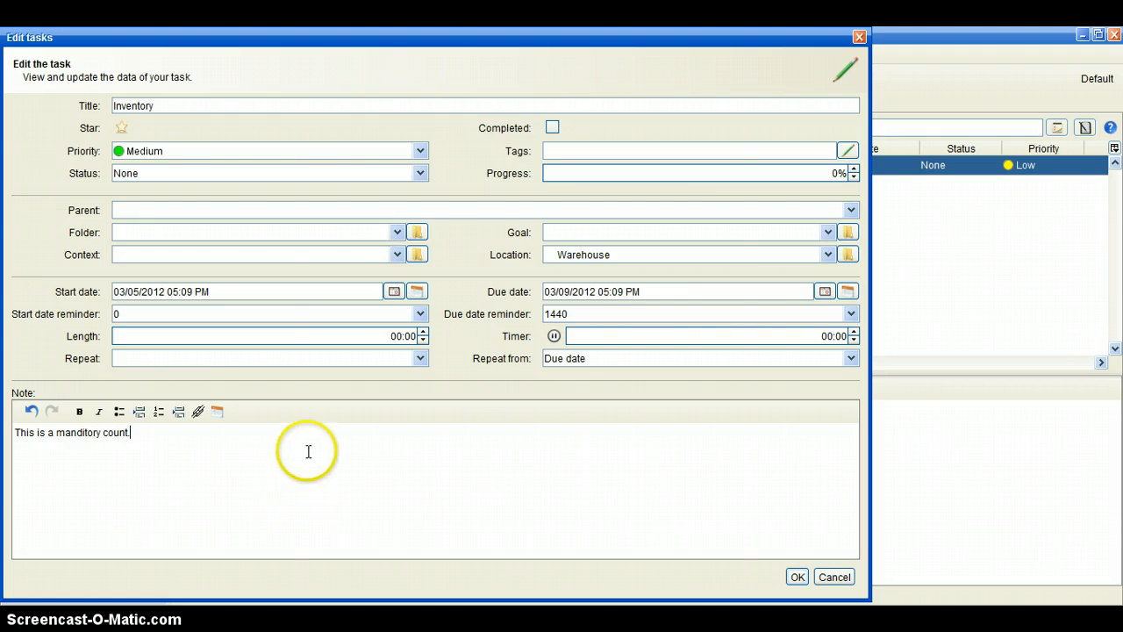
- Insert a link to inventory instructions.txt on its own line in the Inventory task's note and save the task
{"action": "left_click", "coordinate": [196, 412]}
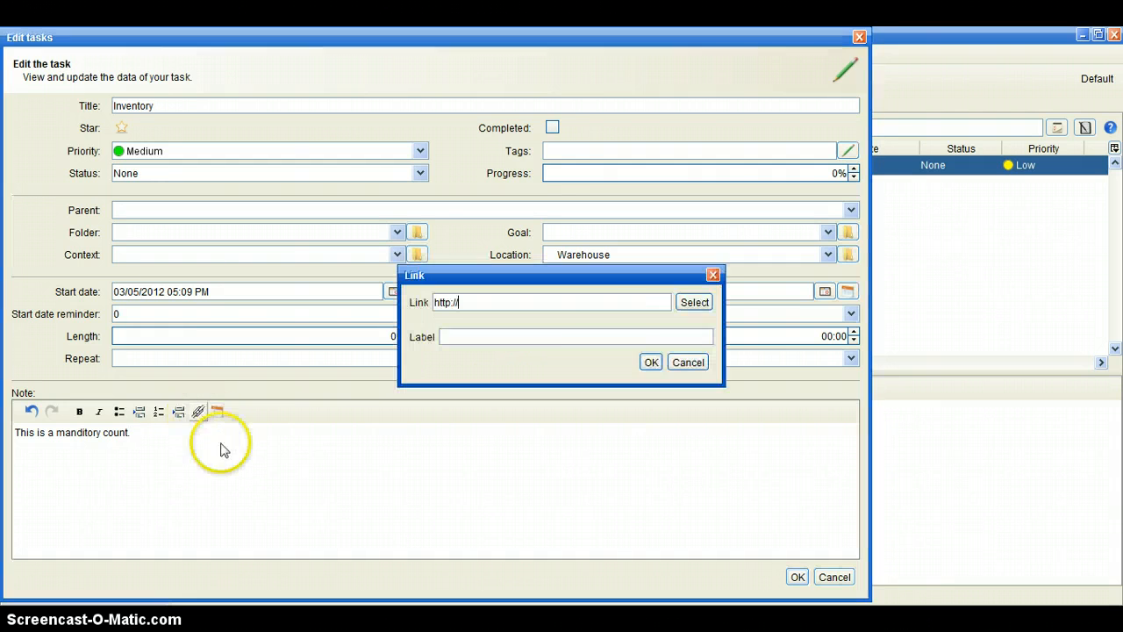
{"action": "left_click", "coordinate": [694, 301]}
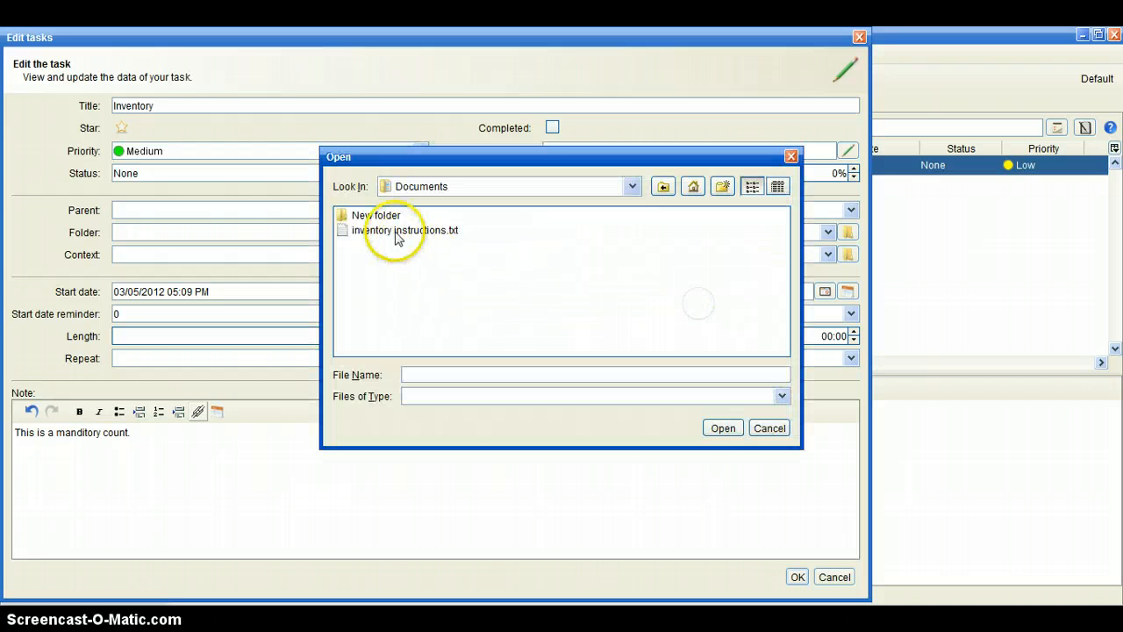
{"action": "left_click", "coordinate": [398, 233]}
{"action": "left_click", "coordinate": [725, 429]}
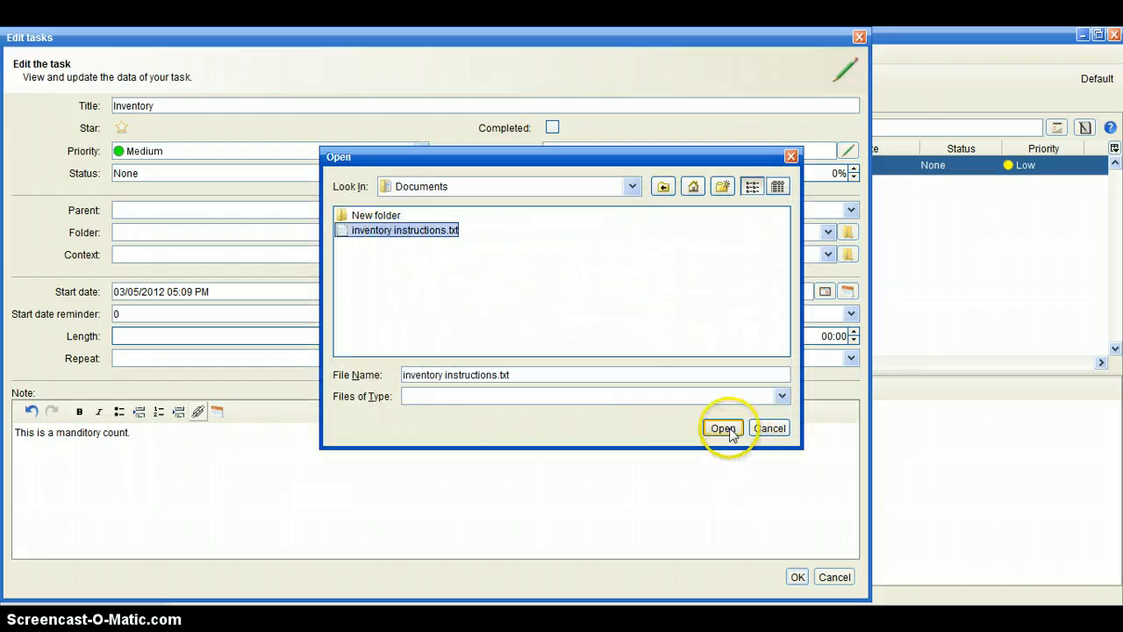
{"action": "left_click", "coordinate": [652, 360]}
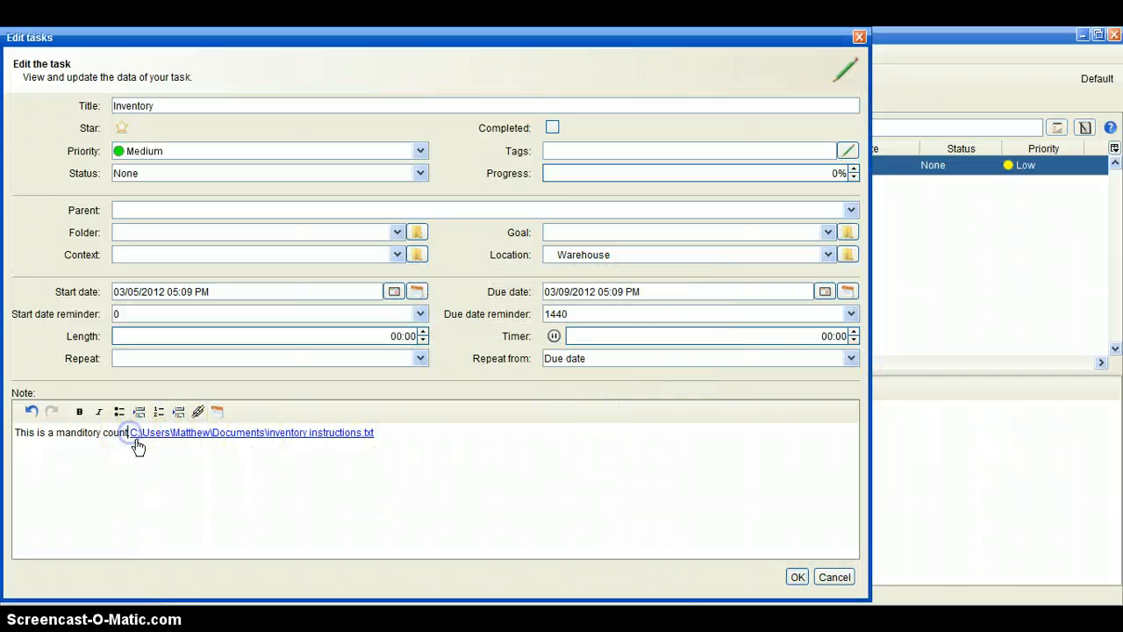
{"action": "key", "text": "Return"}
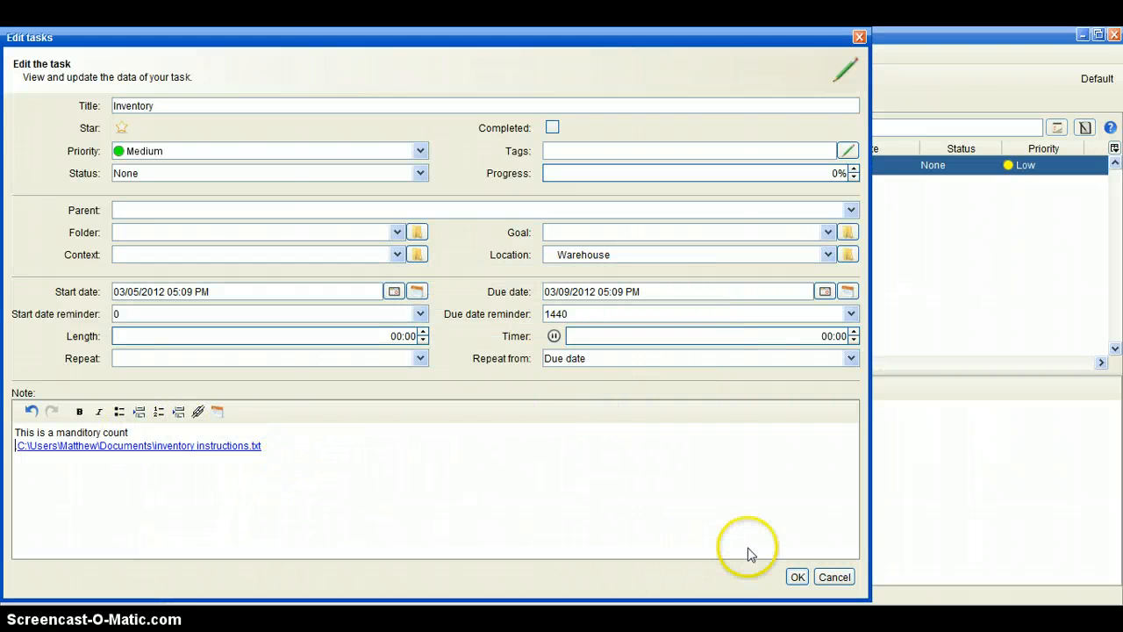
{"action": "left_click", "coordinate": [797, 577]}
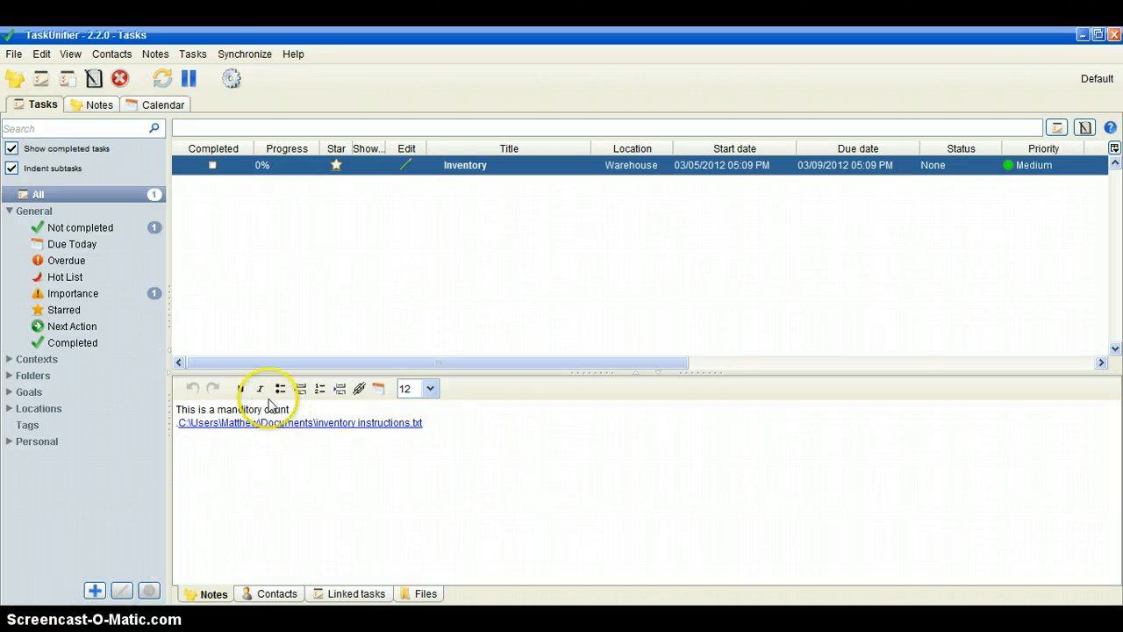
- Adjust the Inventory task's progress in the task list and mark the task as completed
{"action": "left_click_drag", "start_coordinate": [417, 367], "coordinate": [435, 387]}
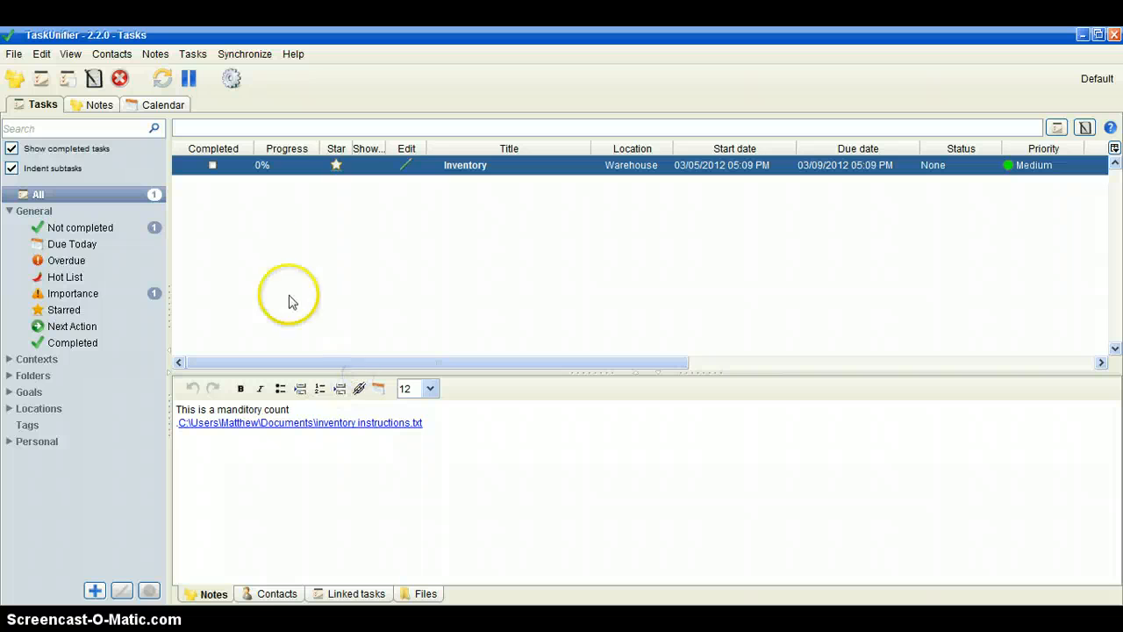
{"action": "left_click", "coordinate": [307, 167]}
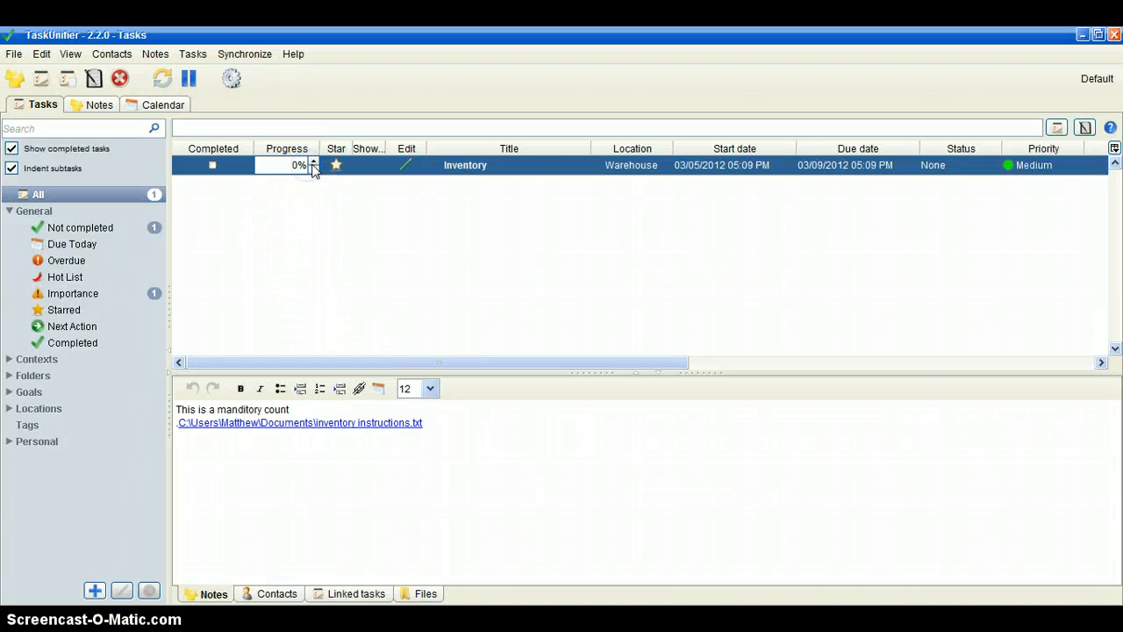
{"action": "left_click", "coordinate": [315, 163]}
{"action": "left_click", "coordinate": [314, 162]}
{"action": "left_click", "coordinate": [214, 167]}
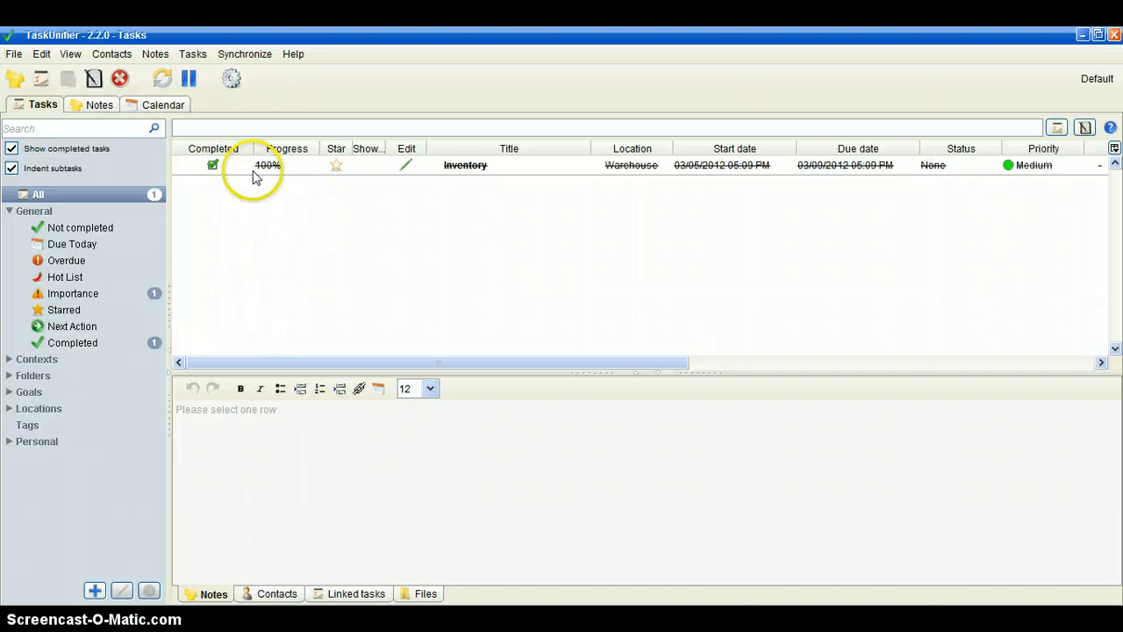
- Add a subtask titled "Overstock Disposal" under the Inventory task
{"action": "left_click", "coordinate": [275, 167]}
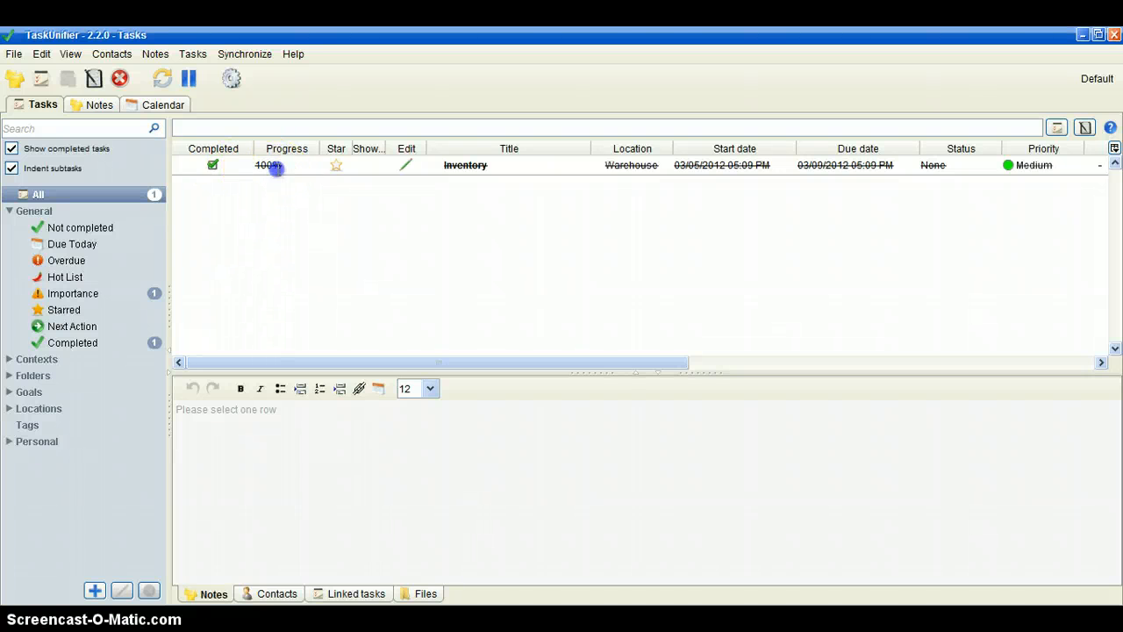
{"action": "right_click", "coordinate": [426, 165]}
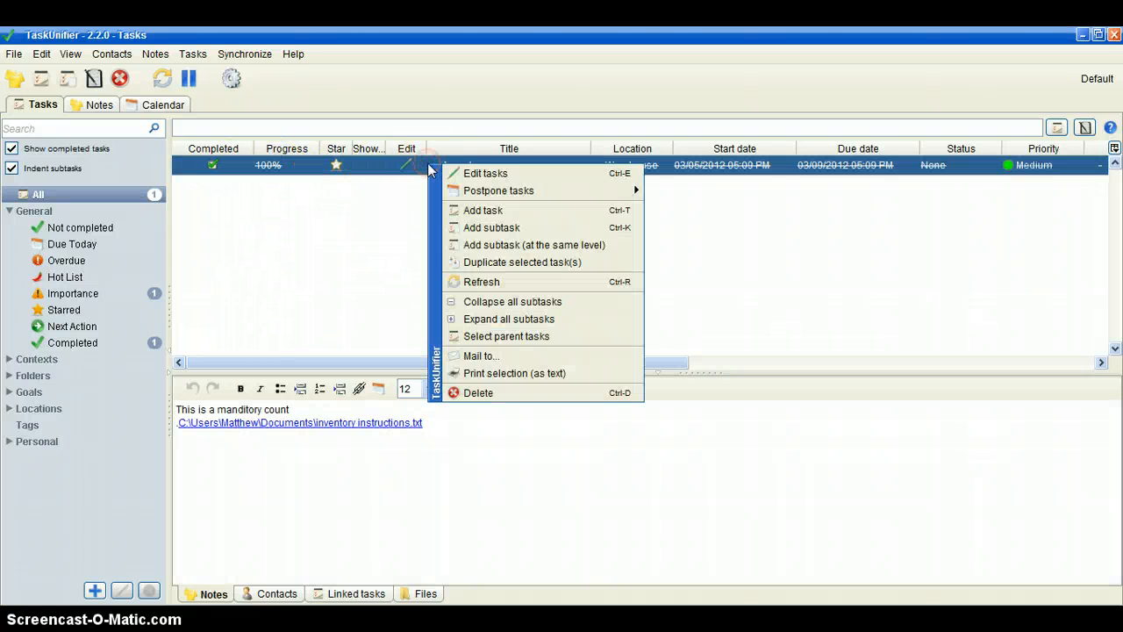
{"action": "left_click", "coordinate": [522, 229]}
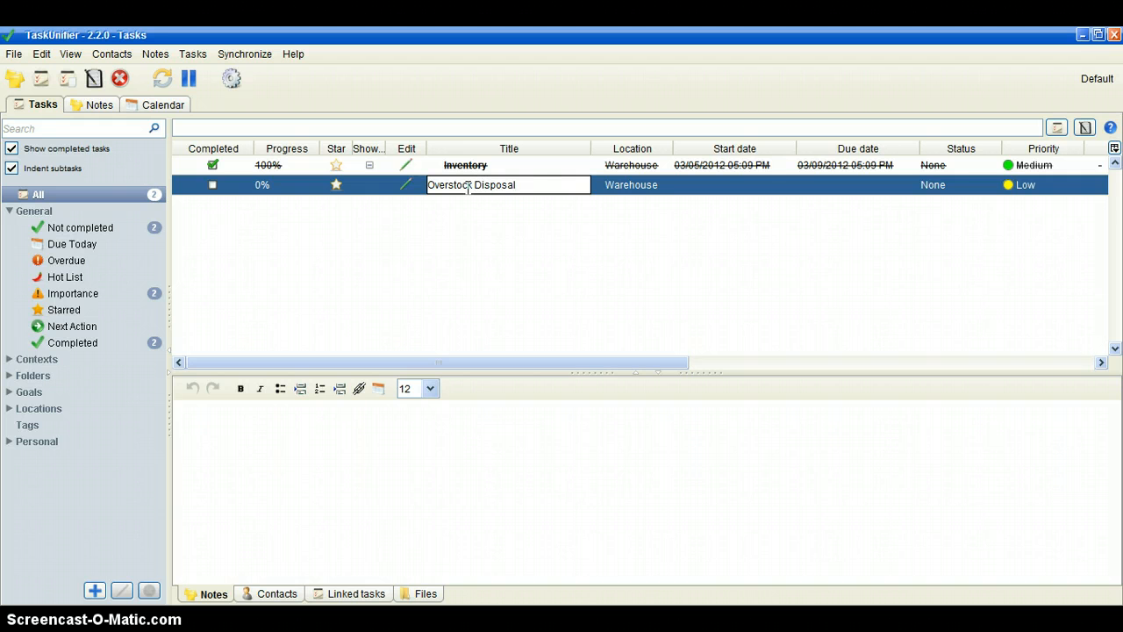
{"action": "key", "text": "Return"}
{"action": "left_click", "coordinate": [321, 291]}
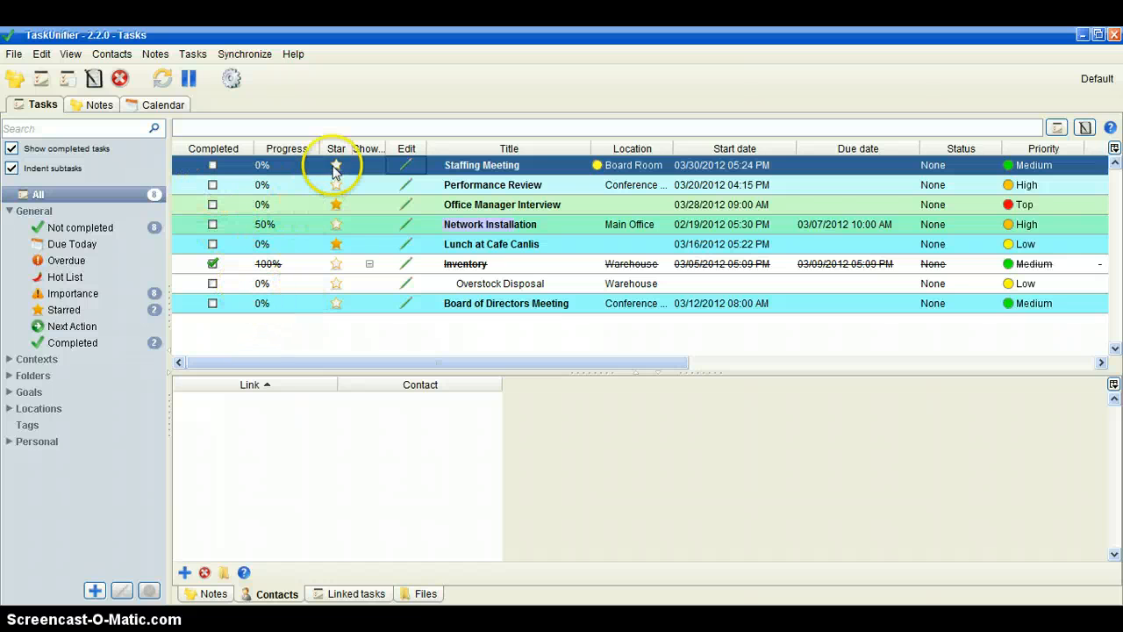
- Sort the task list by progress, title and location, ending with priority as the sort order
{"action": "left_click", "coordinate": [295, 149]}
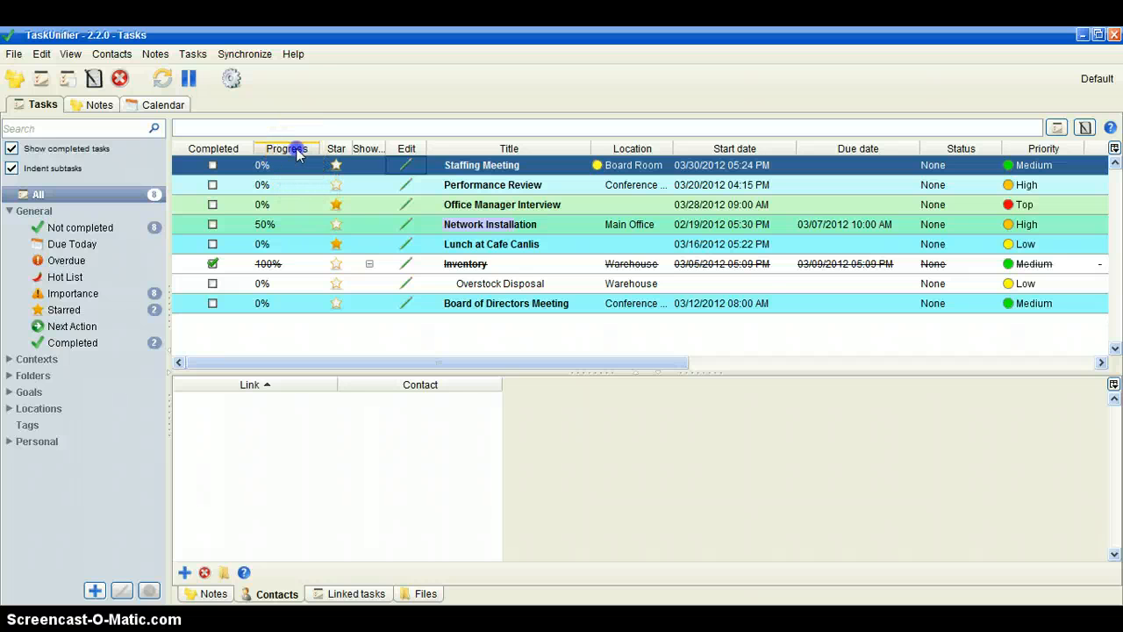
{"action": "left_click", "coordinate": [465, 149]}
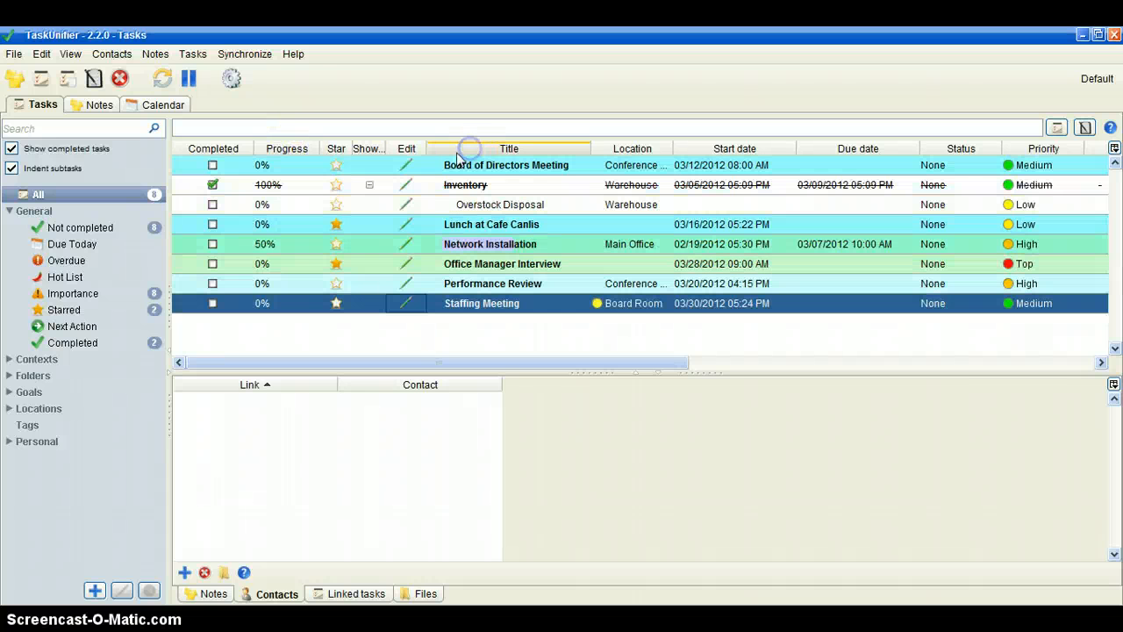
{"action": "left_click", "coordinate": [614, 148]}
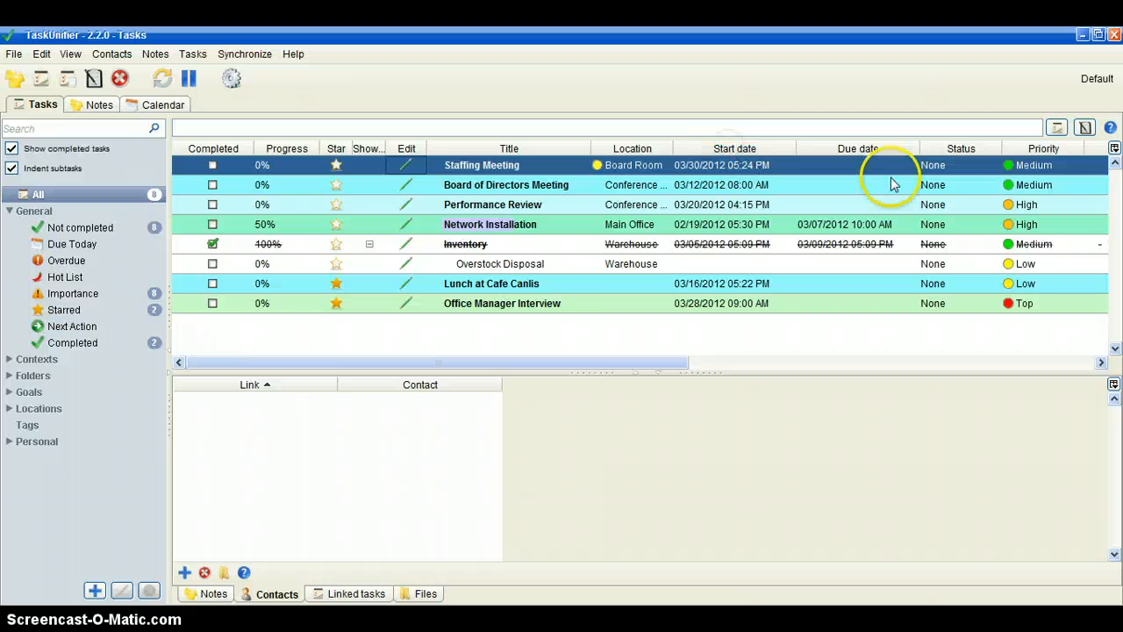
{"action": "left_click", "coordinate": [1040, 149]}
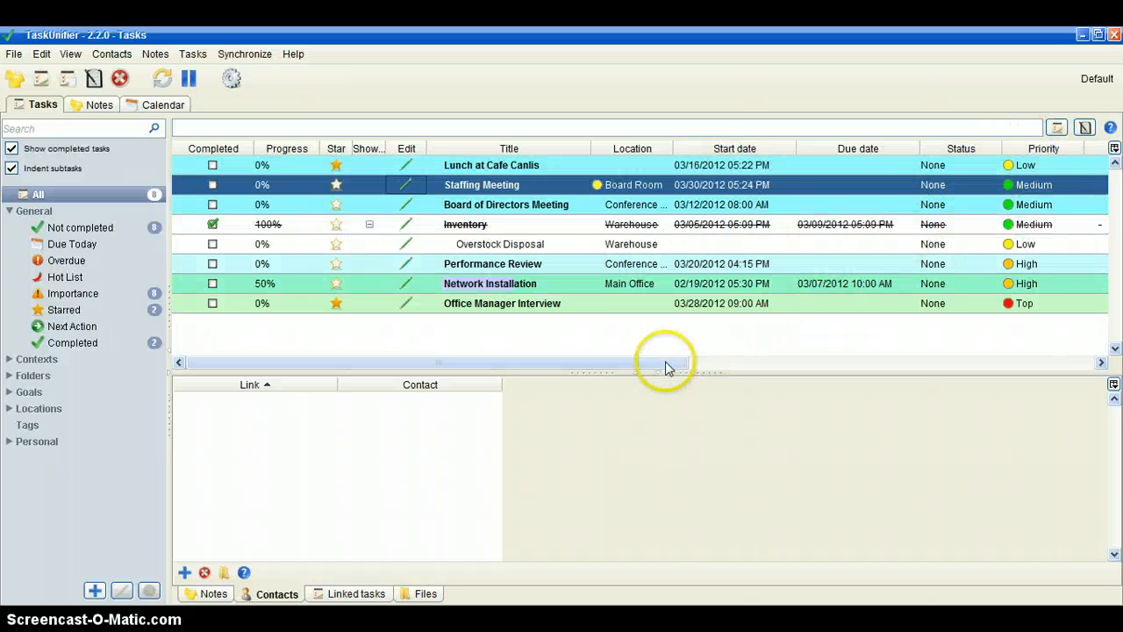
- Change the Staffing Meeting task's location to Conference Room directly in the task list
{"action": "left_click_drag", "start_coordinate": [668, 364], "coordinate": [599, 366]}
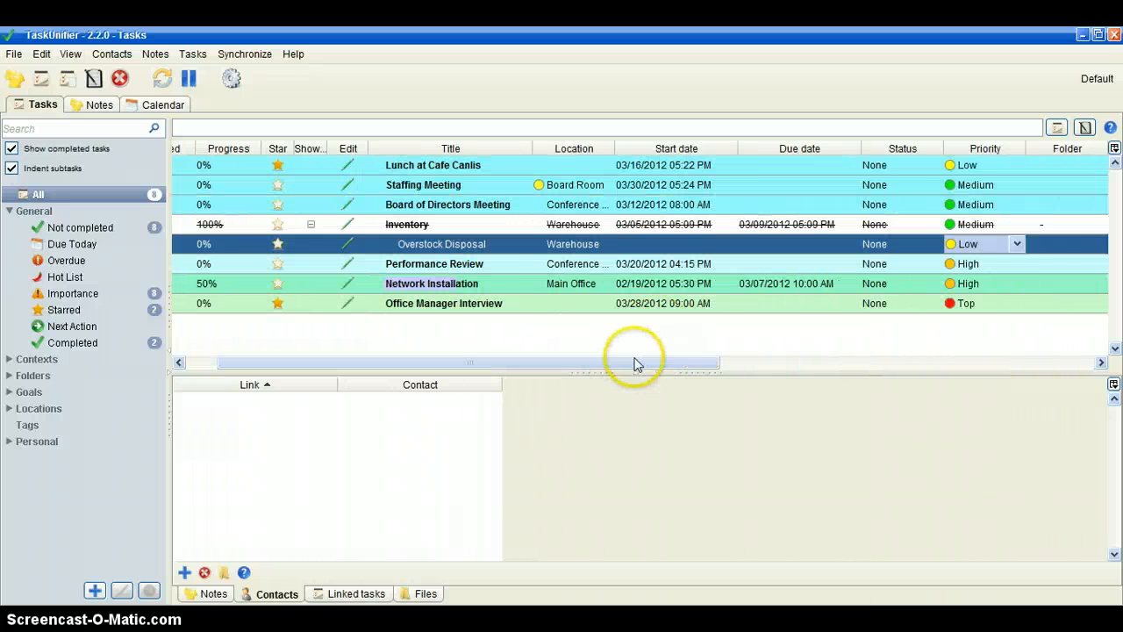
{"action": "left_click_drag", "start_coordinate": [635, 364], "coordinate": [533, 369]}
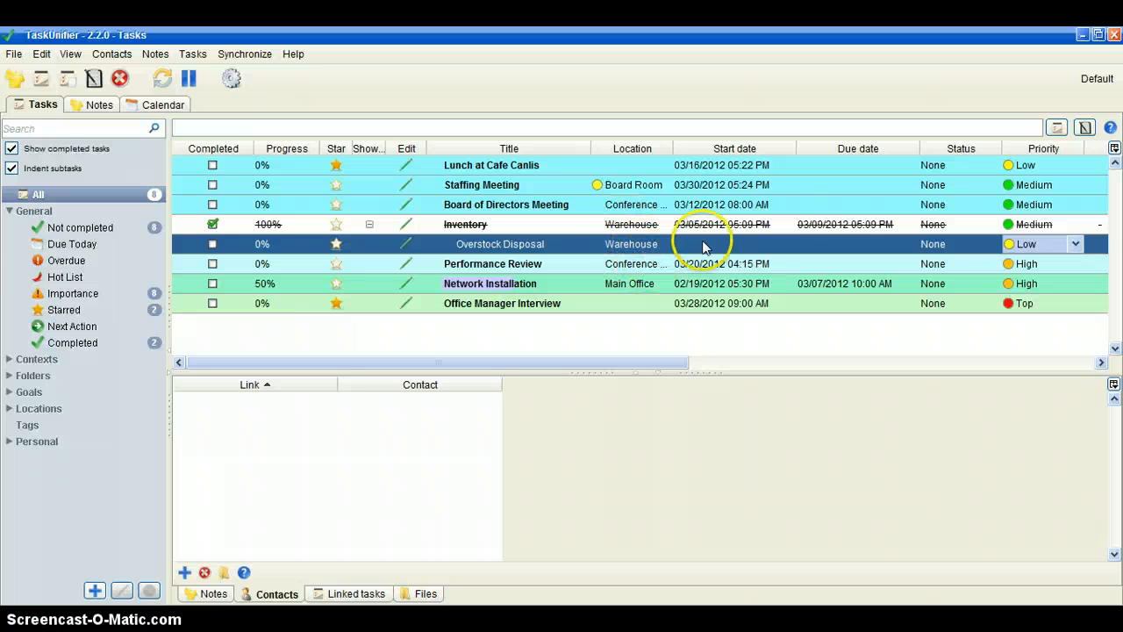
{"action": "left_click", "coordinate": [664, 186]}
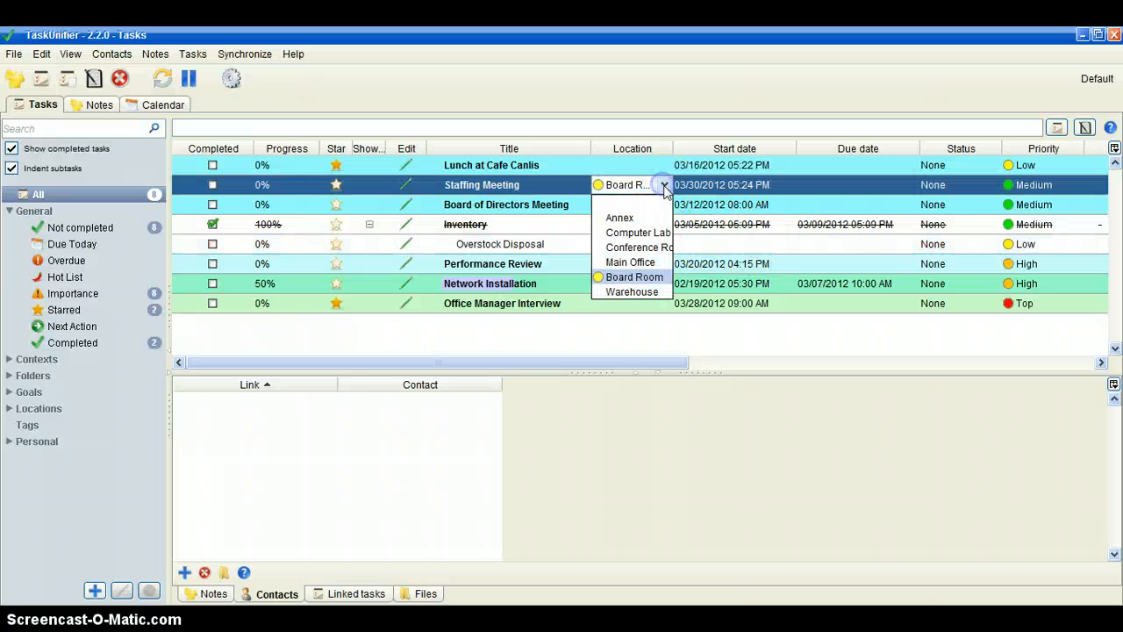
{"action": "left_click", "coordinate": [651, 247]}
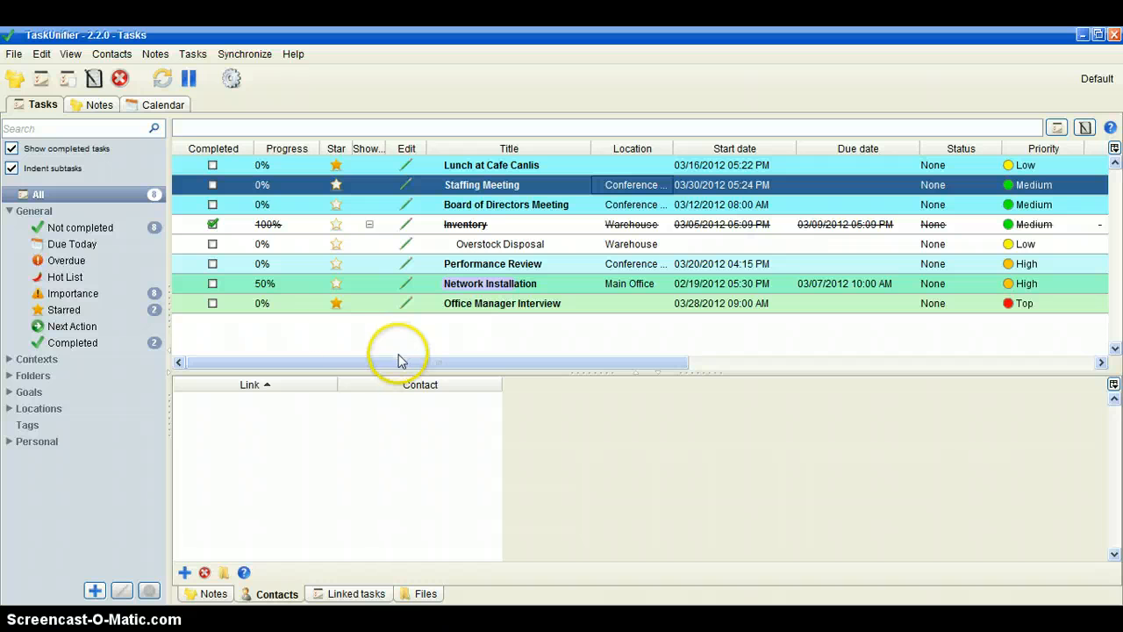
- Show the calendar with tasks by due date only, and finish with both start-date and due-date tasks displayed
{"action": "left_click", "coordinate": [163, 106]}
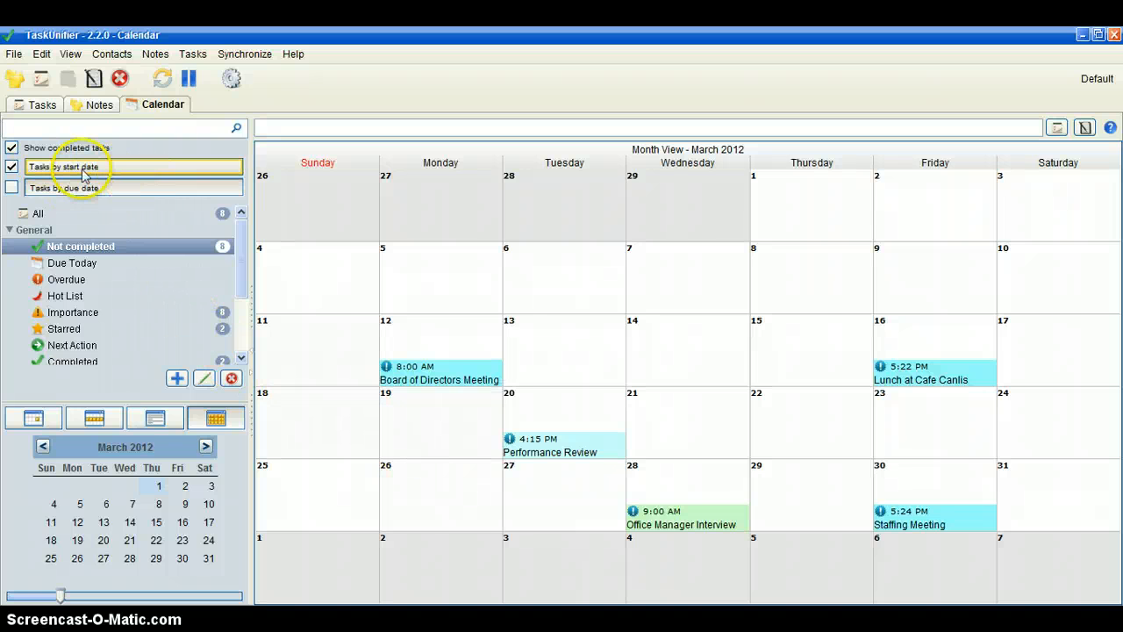
{"action": "left_click", "coordinate": [12, 187]}
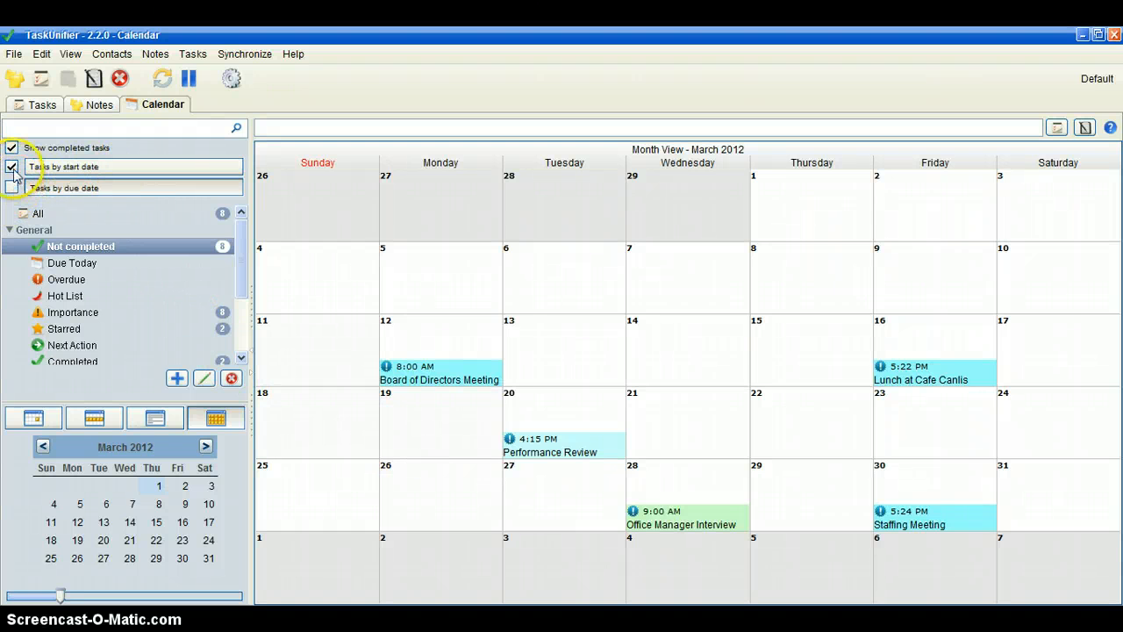
{"action": "left_click", "coordinate": [11, 166]}
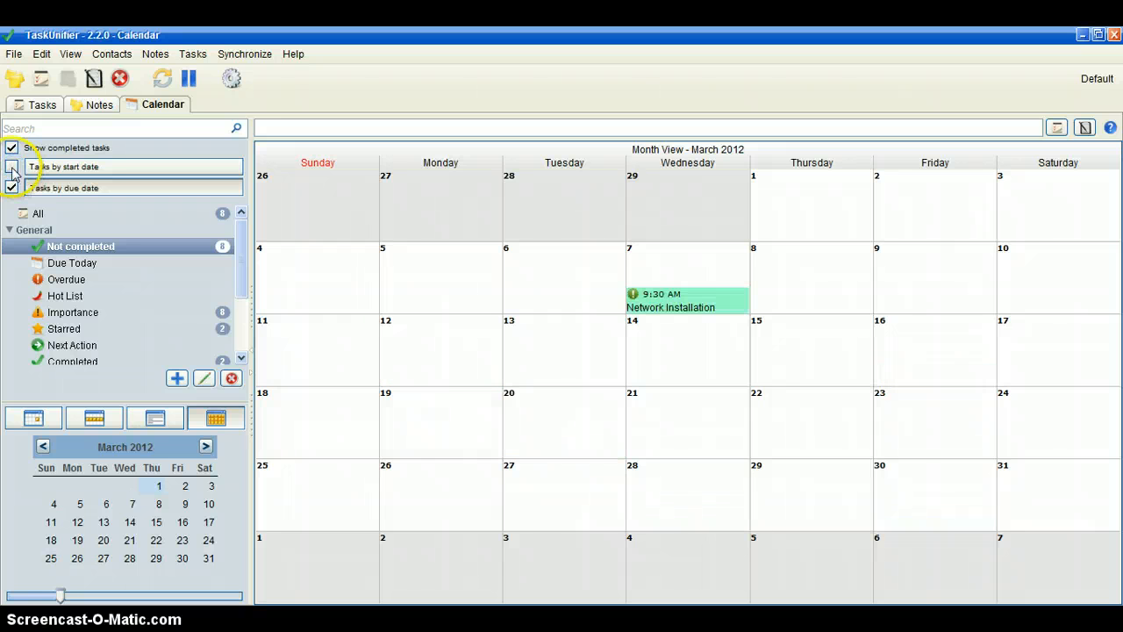
{"action": "left_click", "coordinate": [11, 166]}
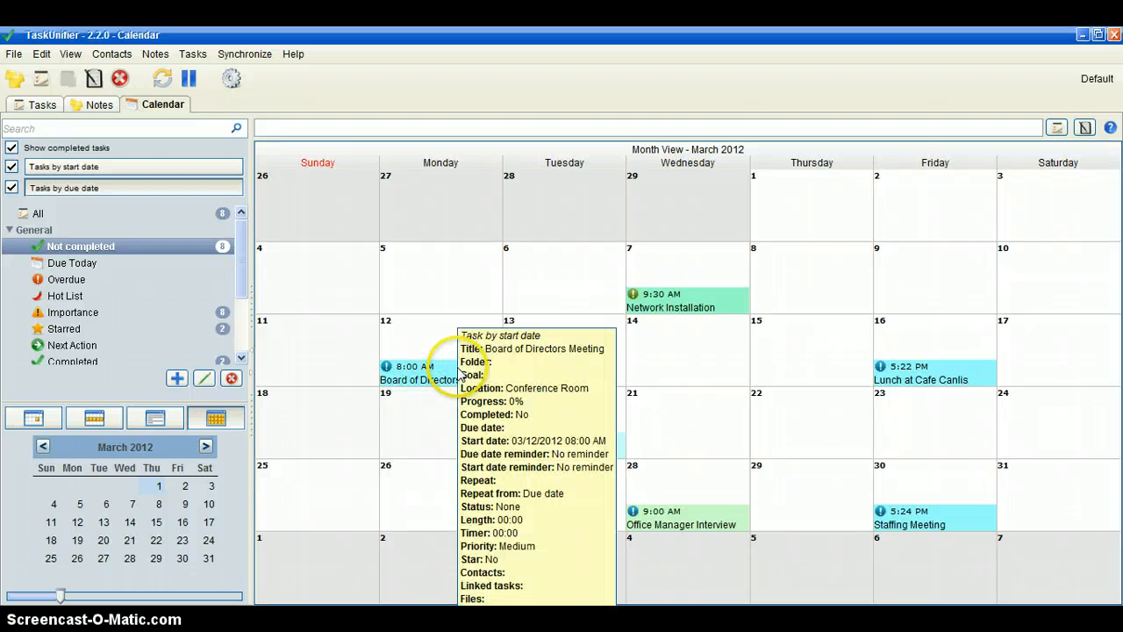
- Edit the Board of Directors Meeting from the calendar, set it to repeat weekly and save it
{"action": "left_click", "coordinate": [442, 372]}
{"action": "double_click", "coordinate": [442, 372]}
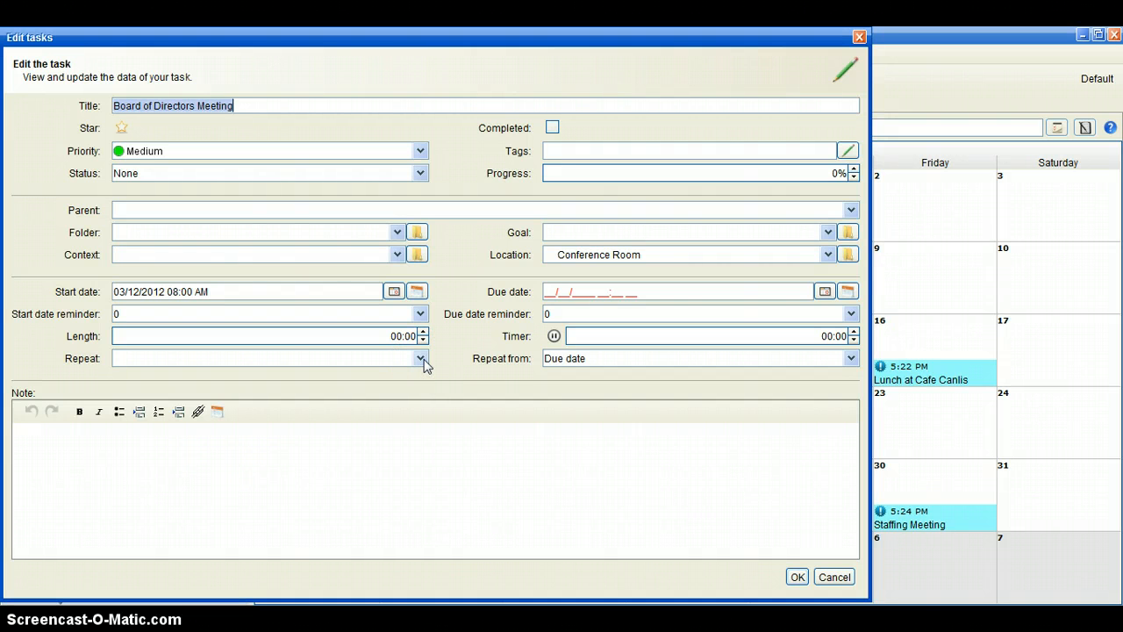
{"action": "left_click", "coordinate": [420, 359]}
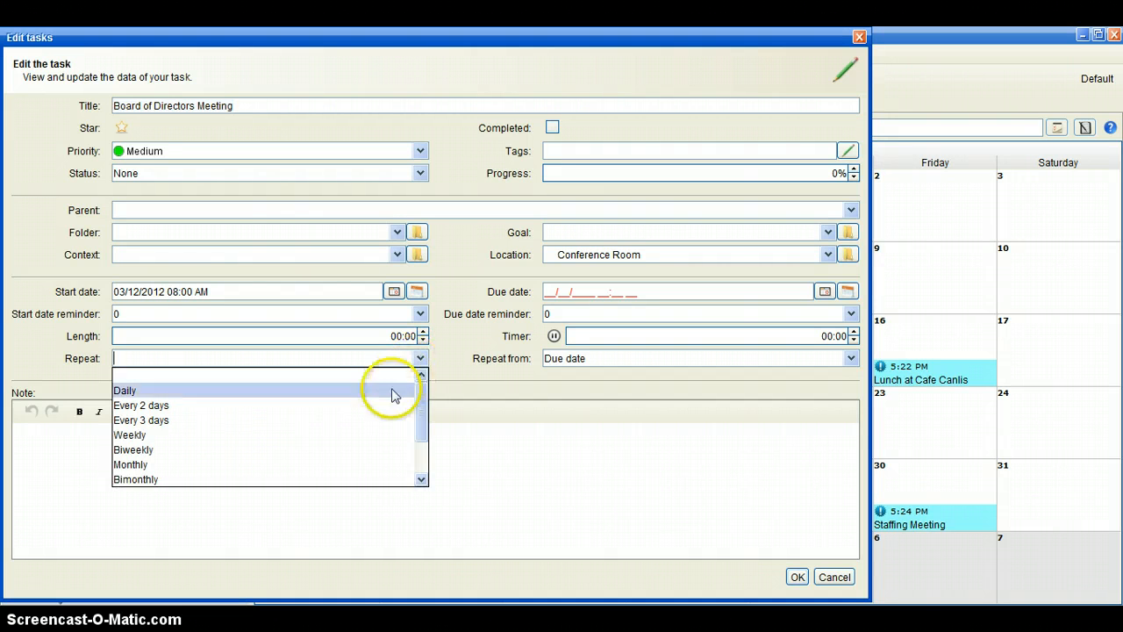
{"action": "left_click", "coordinate": [379, 436]}
{"action": "left_click", "coordinate": [796, 577]}
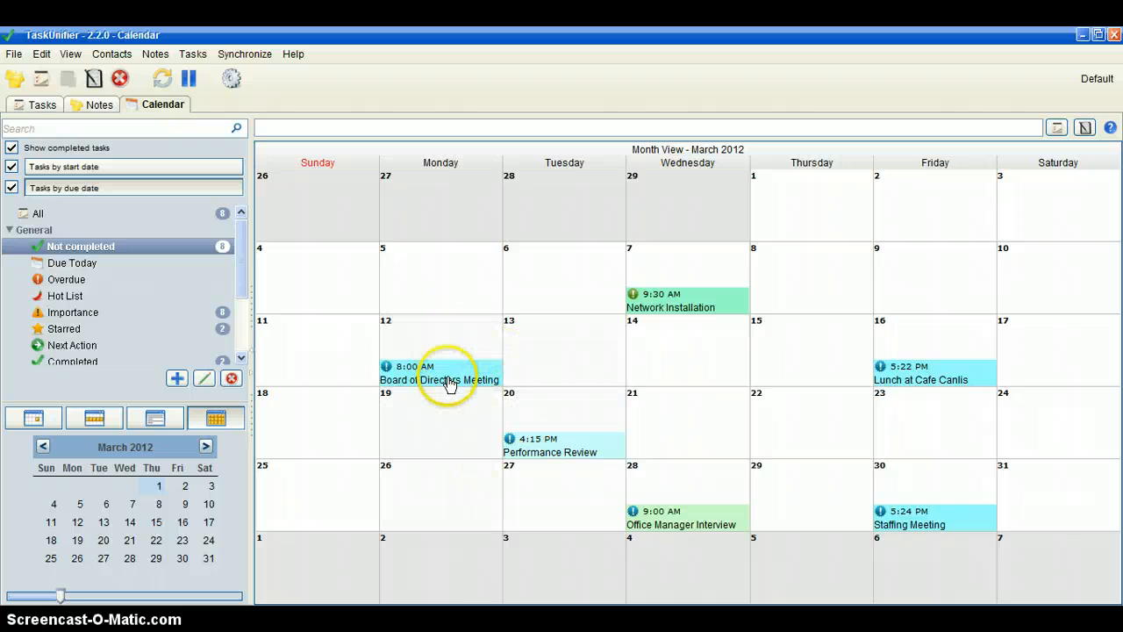
- Mark the Board of Directors Meeting as completed in the task list and check its next occurrence in the calendar
{"action": "left_click", "coordinate": [41, 106]}
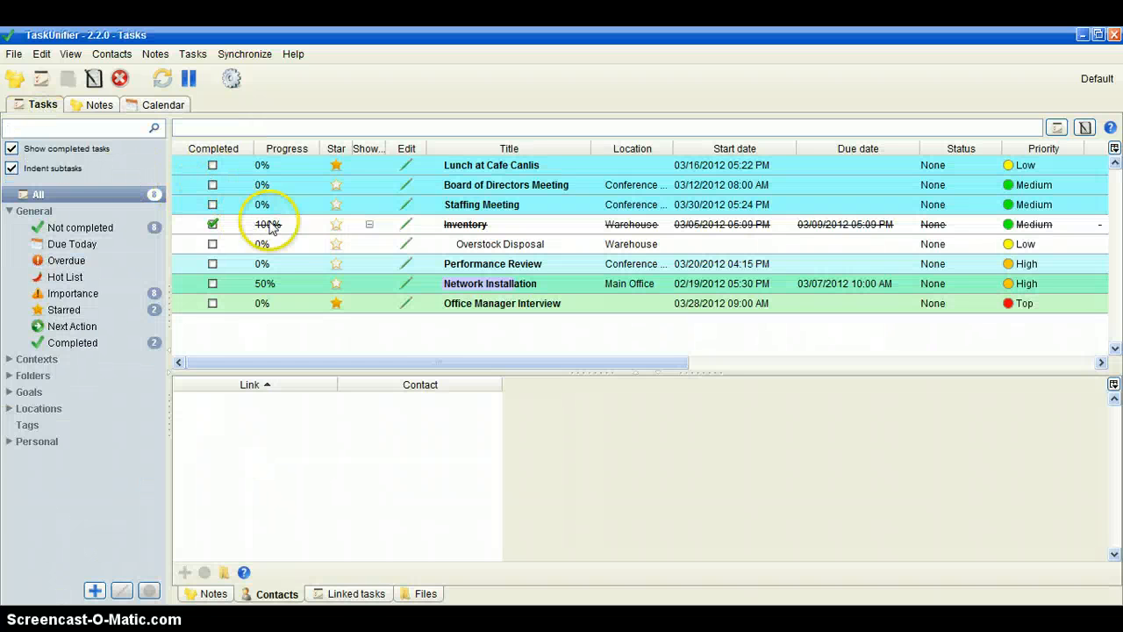
{"action": "left_click", "coordinate": [212, 185]}
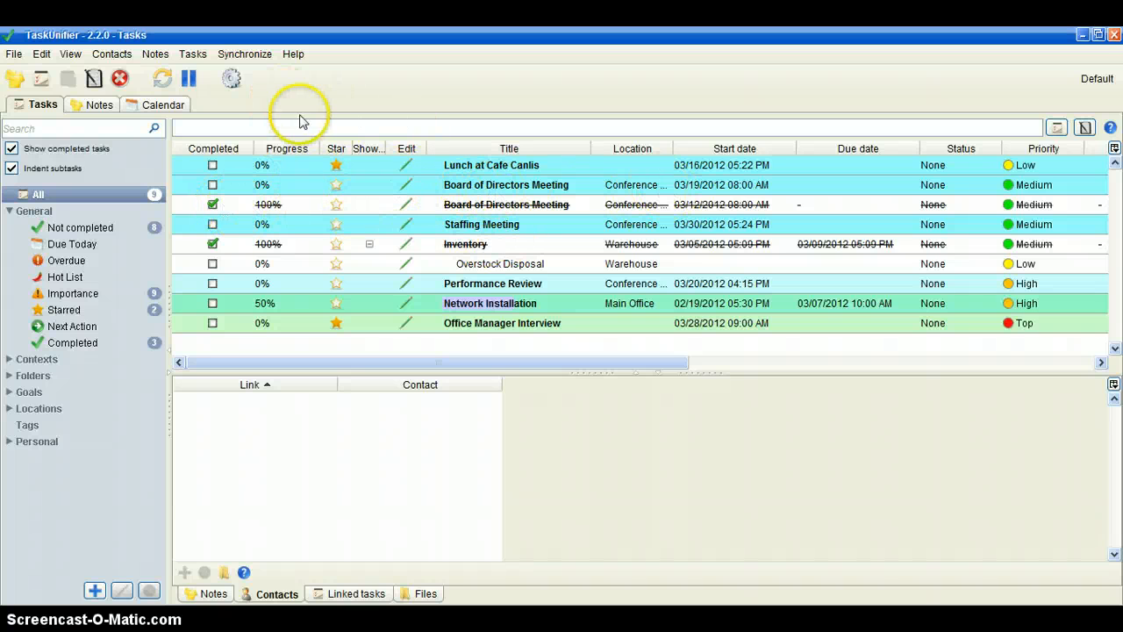
{"action": "left_click", "coordinate": [173, 107]}
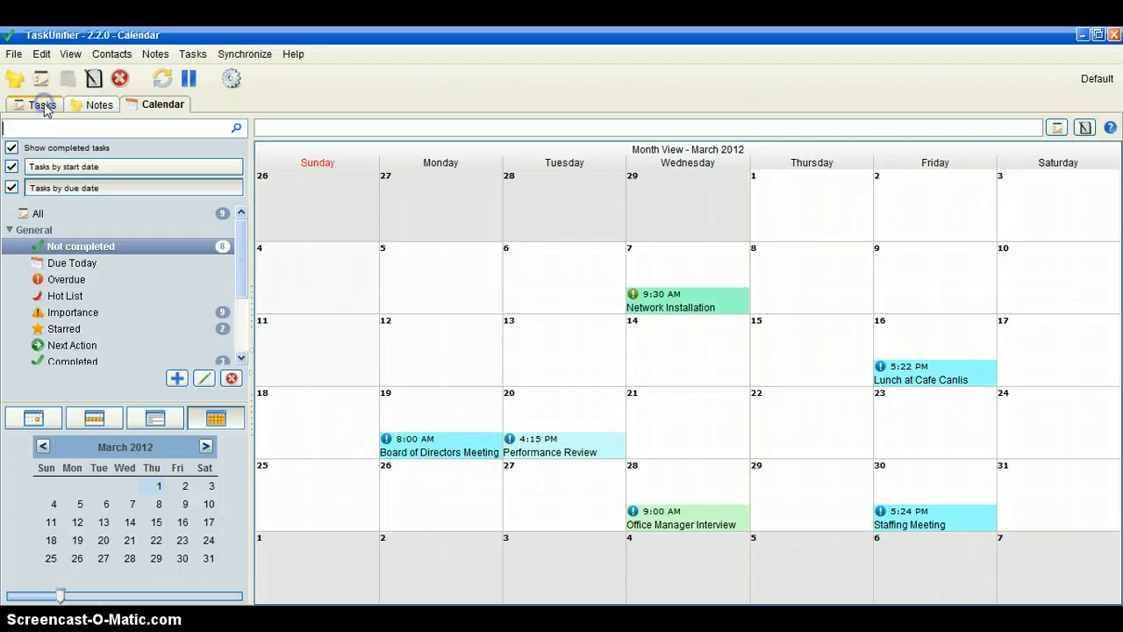
- Return to the task list and filter it by completed tasks and by starred tasks
{"action": "left_click", "coordinate": [42, 105]}
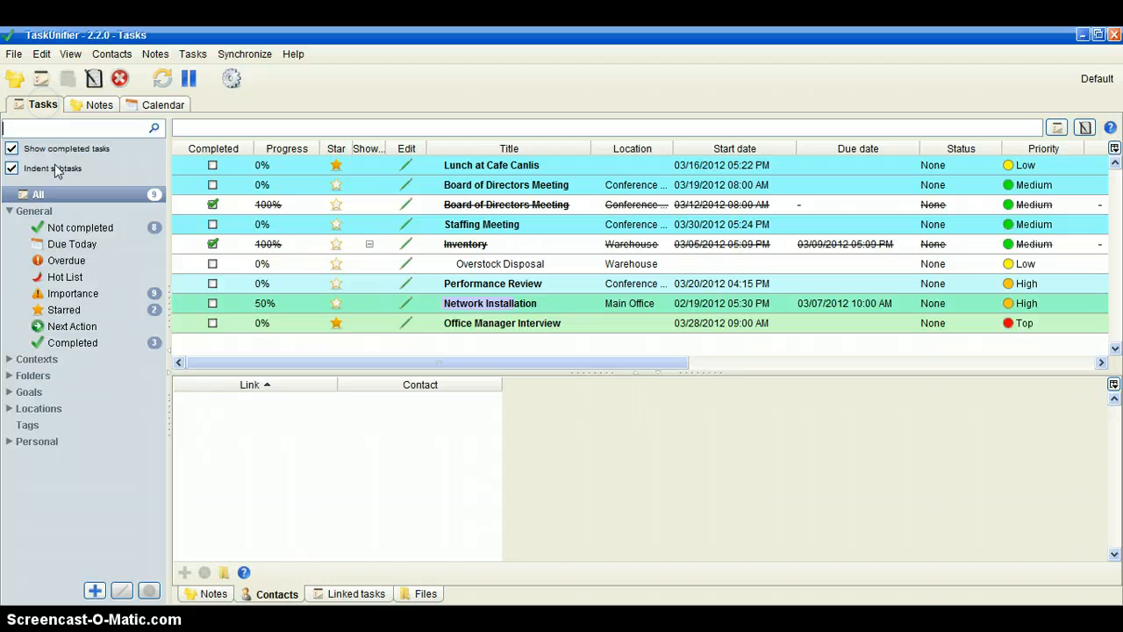
{"action": "left_click", "coordinate": [91, 343]}
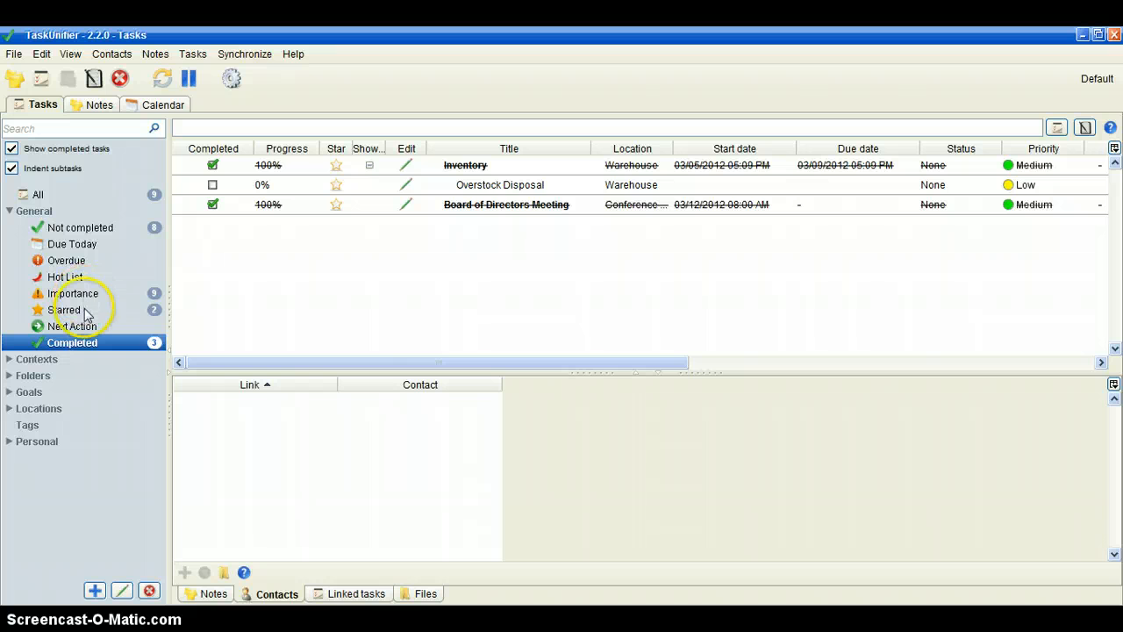
{"action": "left_click", "coordinate": [85, 312]}
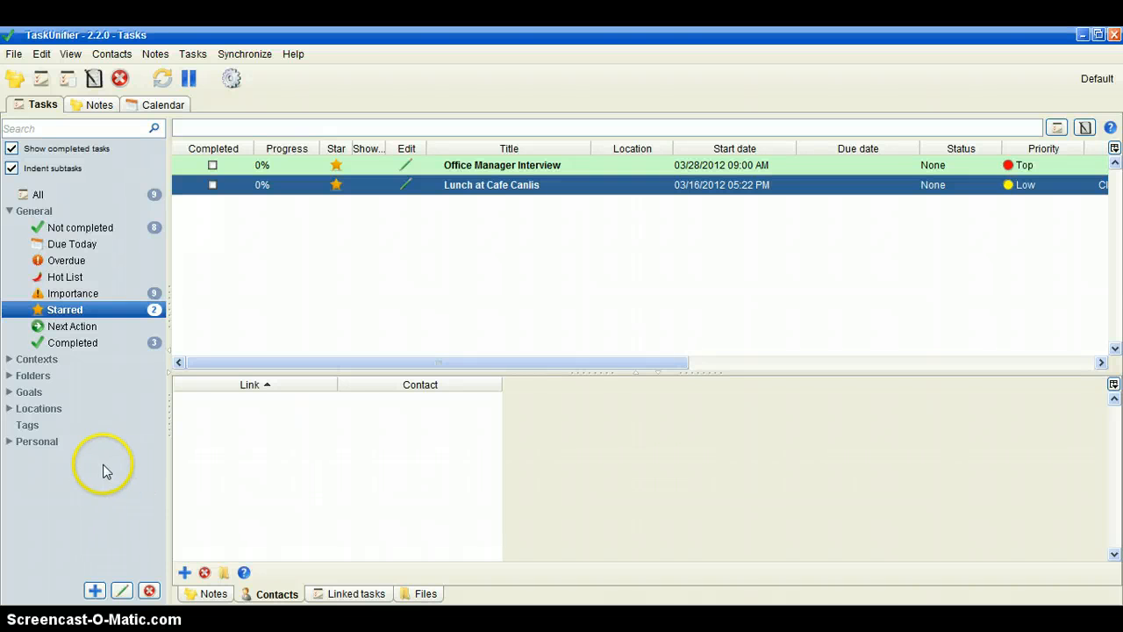
- Assign the Office Manager Interview task to the Office folder and show that folder's tasks
{"action": "left_click", "coordinate": [8, 377]}
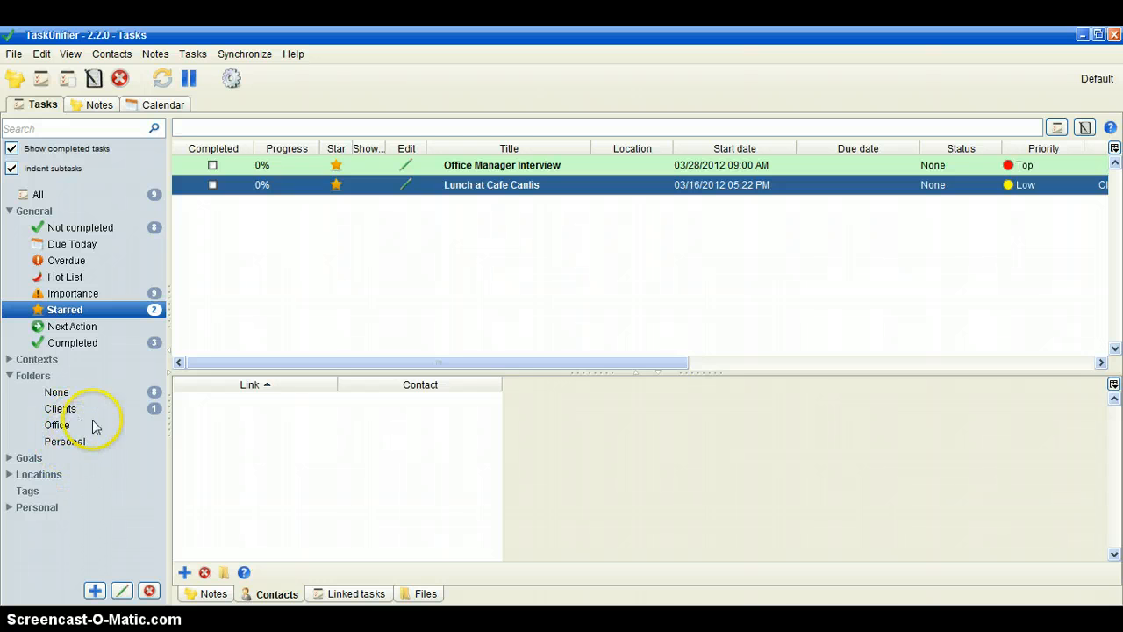
{"action": "left_click", "coordinate": [513, 170]}
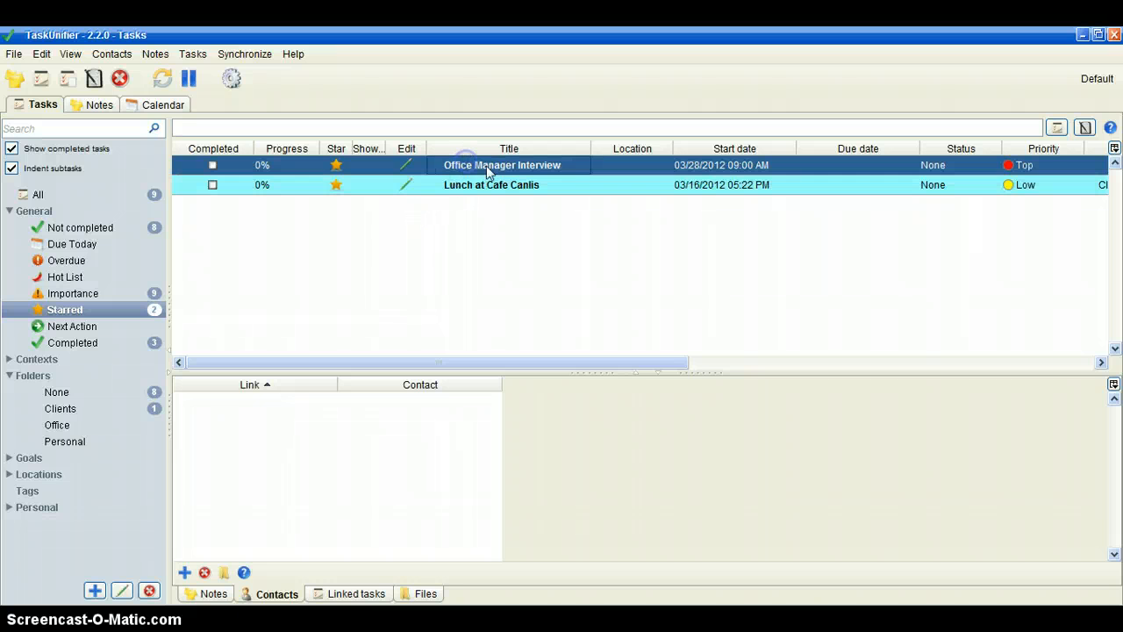
{"action": "left_click_drag", "start_coordinate": [489, 170], "coordinate": [73, 429]}
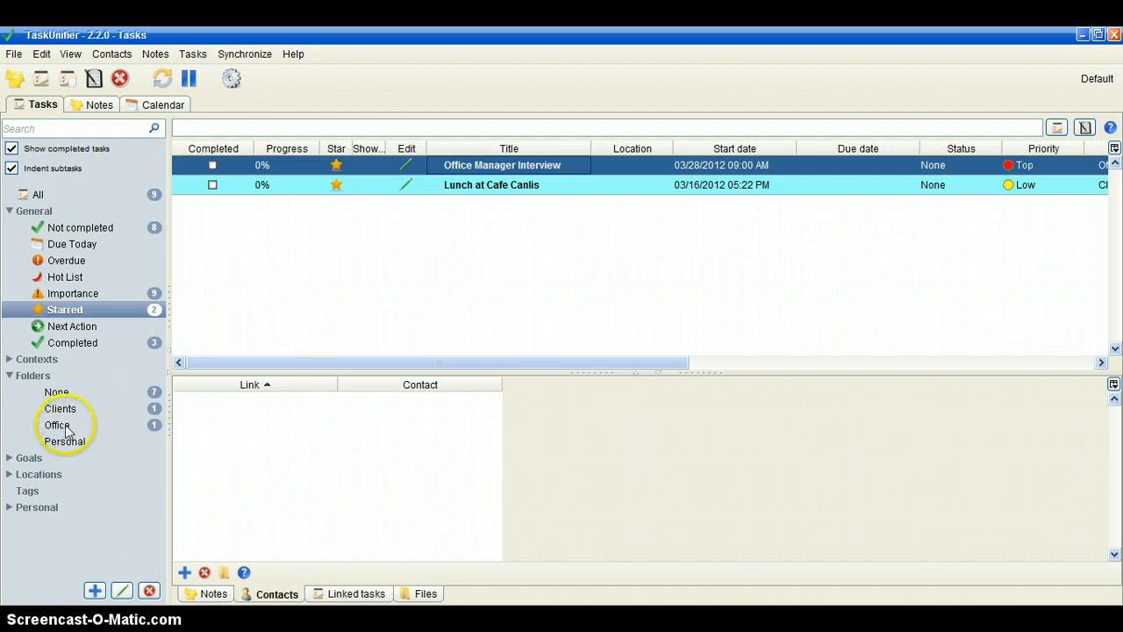
{"action": "left_click", "coordinate": [58, 425]}
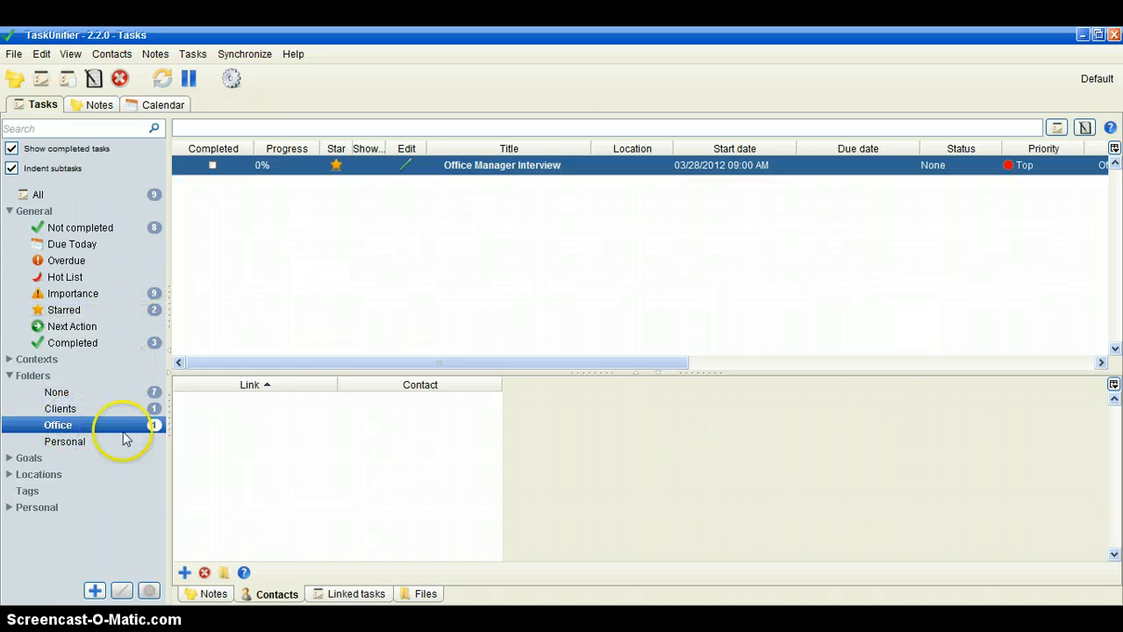